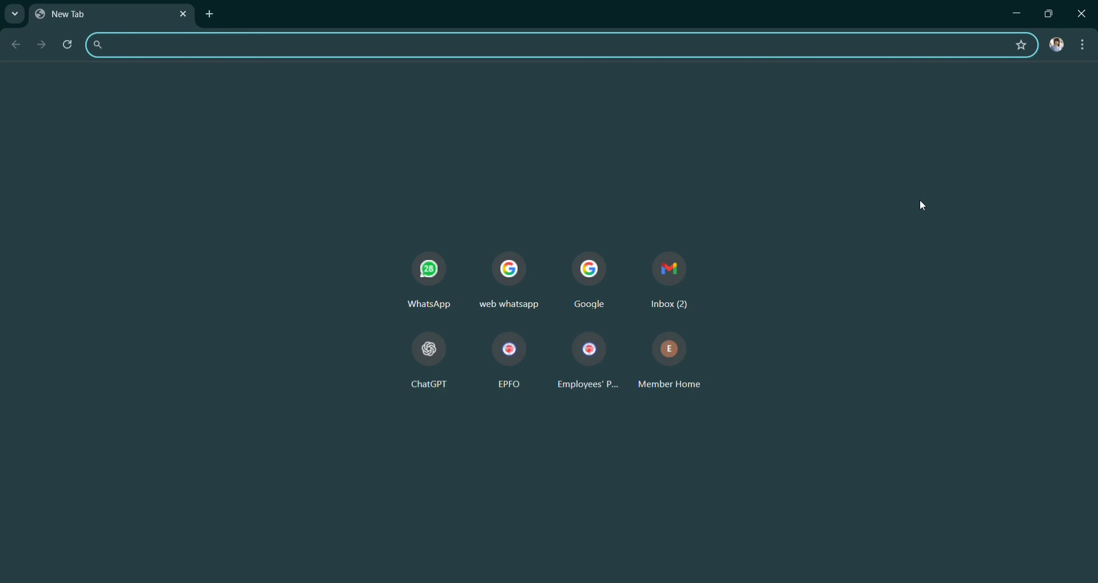
Search 'ms dynamics trial account', open the Dynamics 365 free-trial page and scroll to the trial cards.
{"action": "type", "text": "ms"}
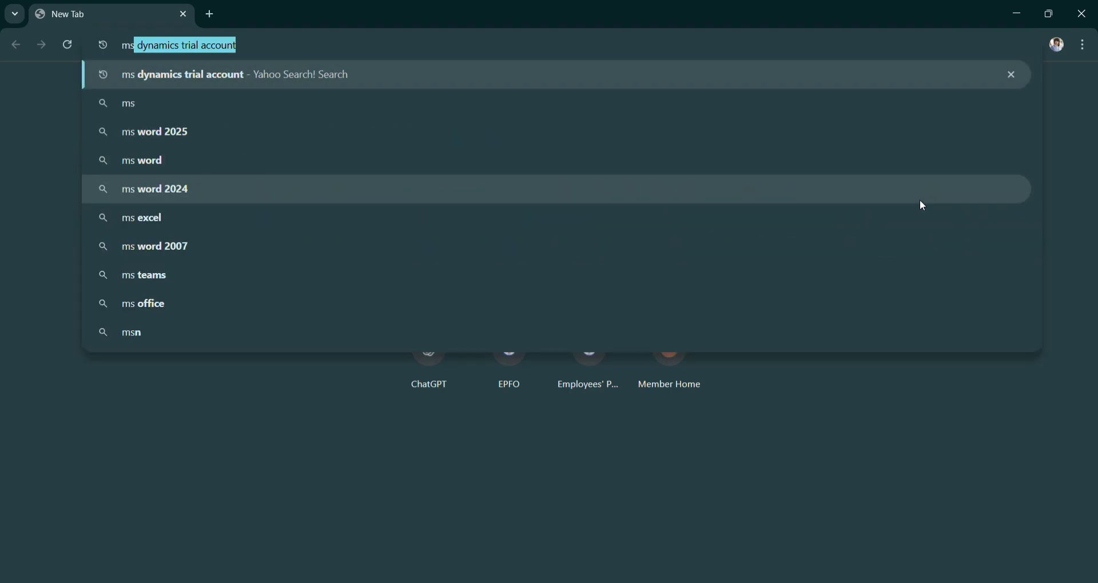
{"action": "key", "text": "Up"}
{"action": "key", "text": "Down"}
{"action": "key", "text": "Return"}
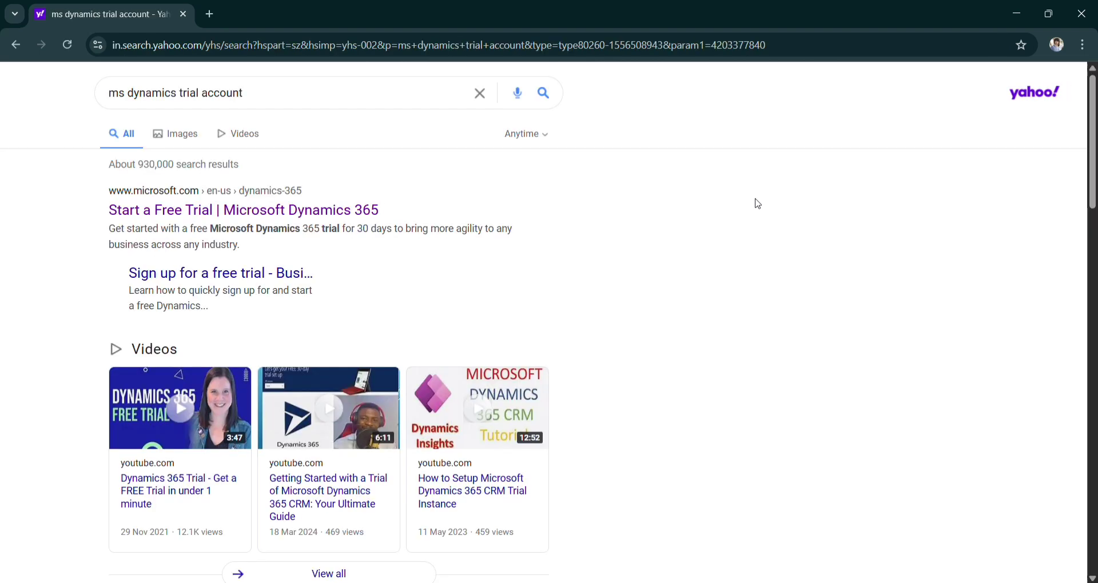
{"action": "left_click", "coordinate": [314, 215]}
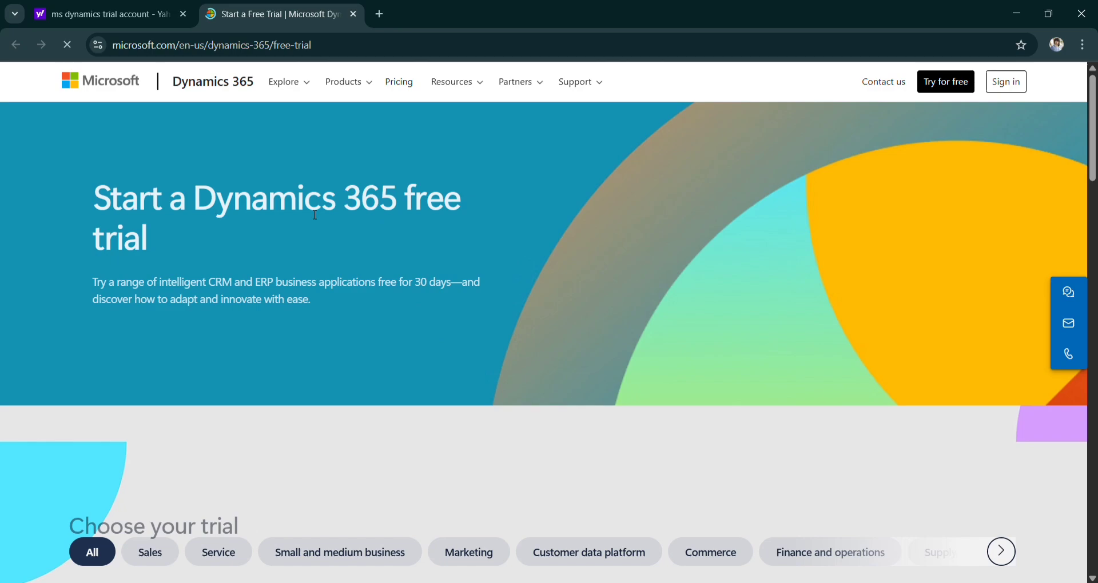
{"action": "scroll", "coordinate": [431, 382], "scroll_direction": "down", "scroll_amount": 7}
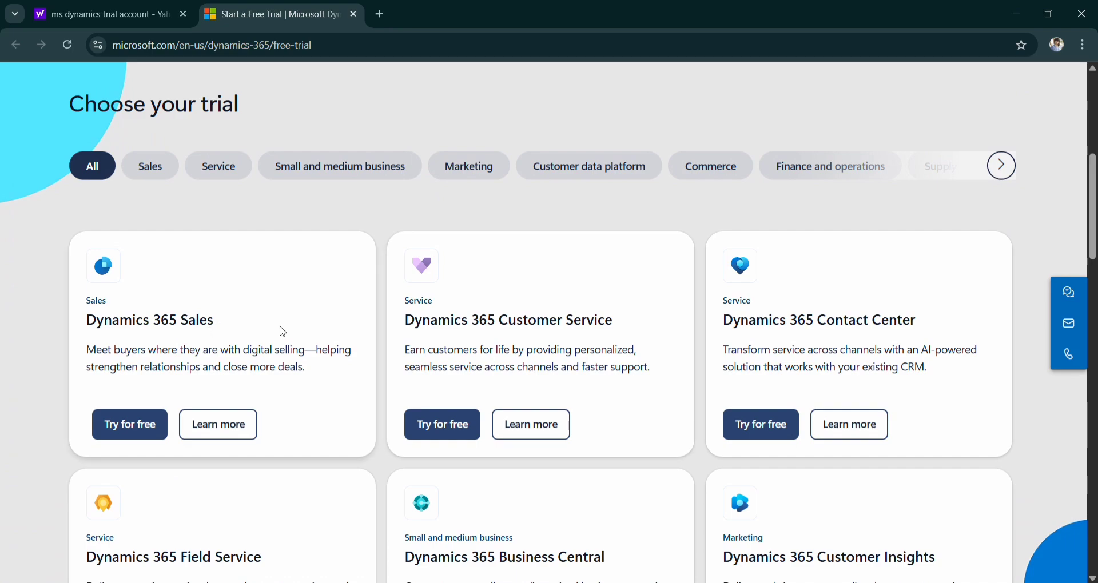
{"action": "scroll", "coordinate": [645, 348], "scroll_direction": "down", "scroll_amount": 1}
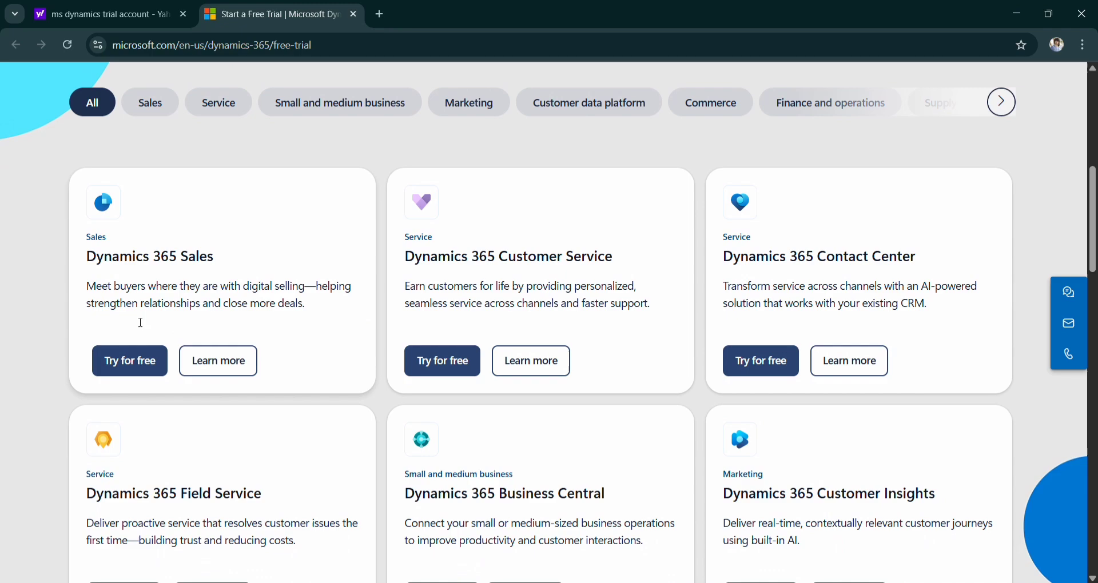
Request the Sales free trial with an email address and accept the subscription terms.
{"action": "left_click", "coordinate": [120, 370]}
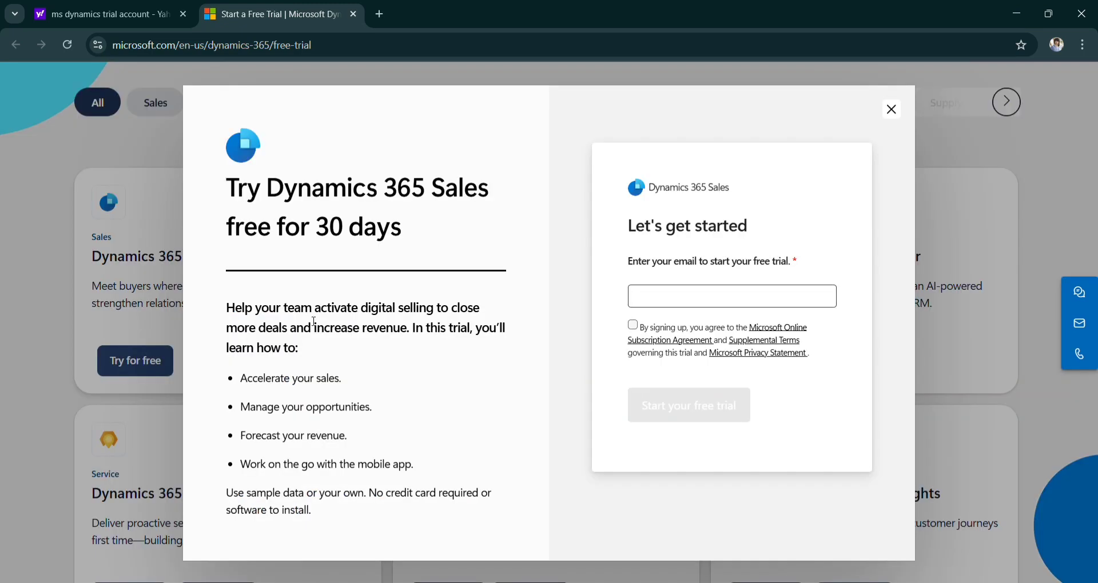
{"action": "left_click", "coordinate": [687, 303]}
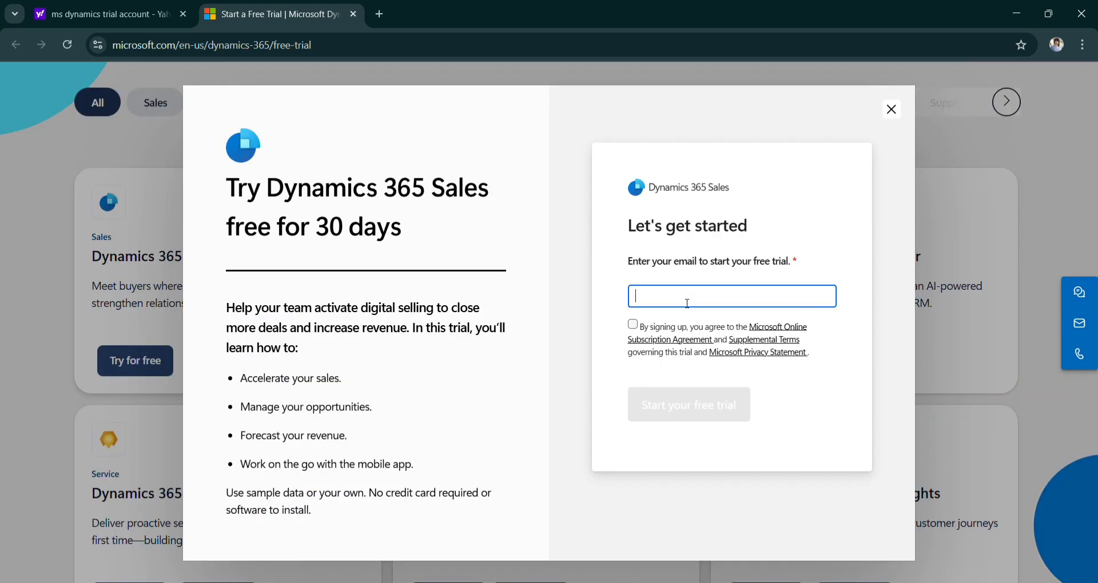
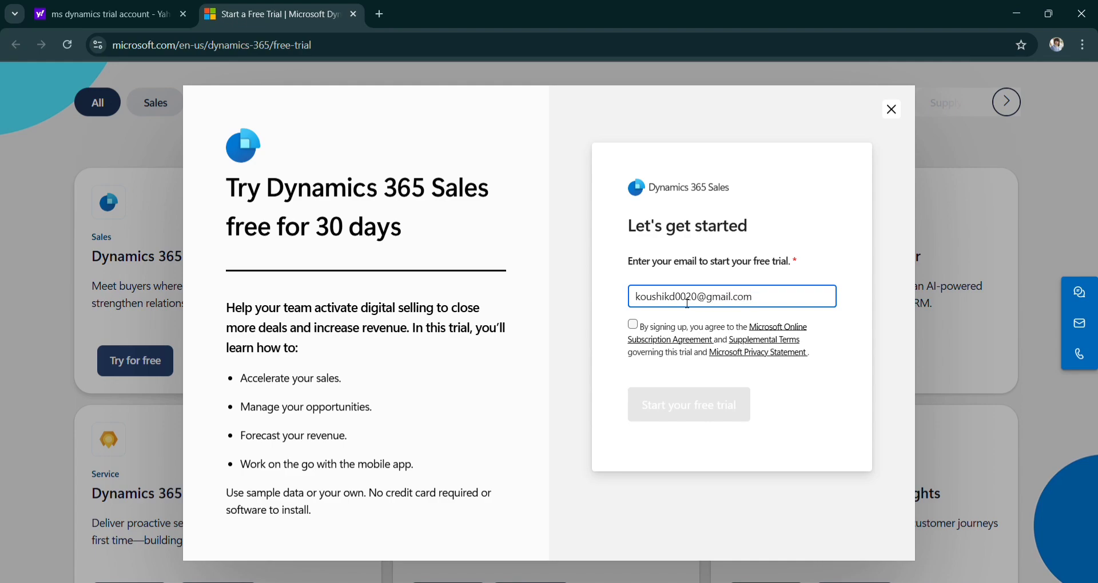
{"action": "left_click", "coordinate": [635, 330]}
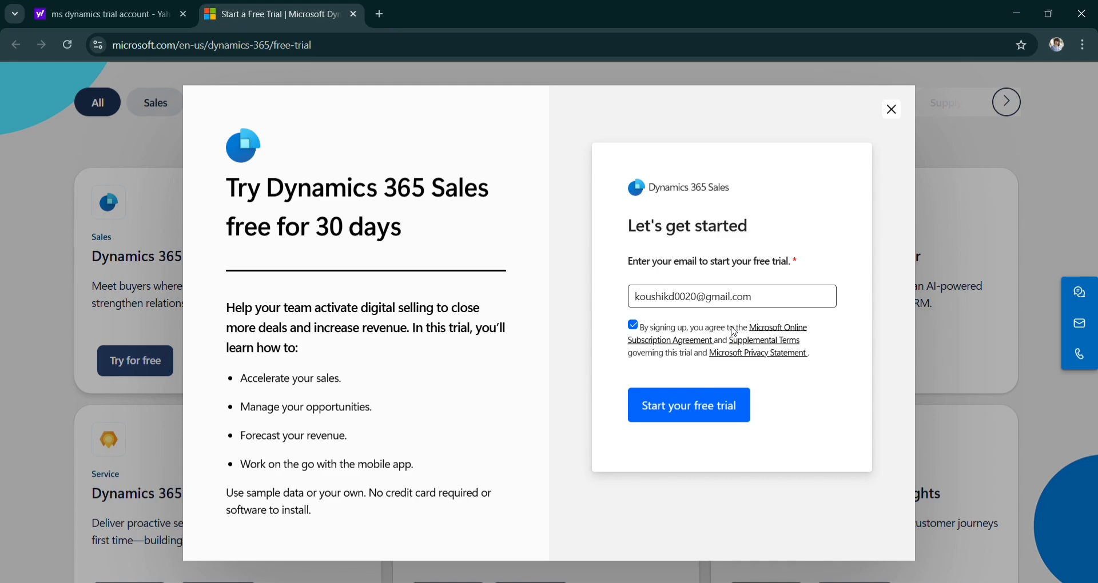
{"action": "left_click", "coordinate": [692, 409]}
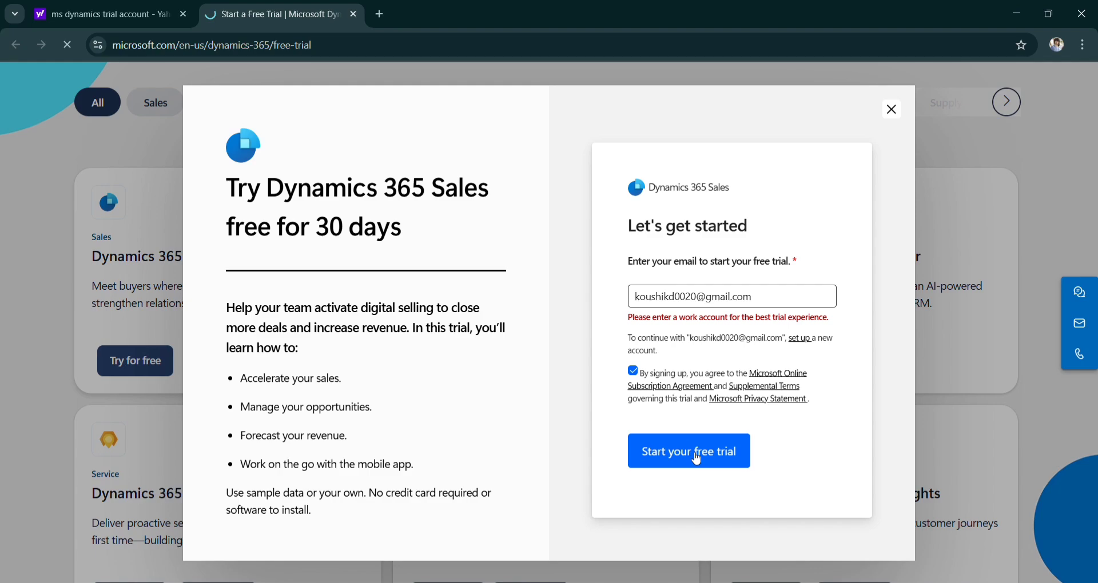
{"action": "left_click", "coordinate": [694, 457]}
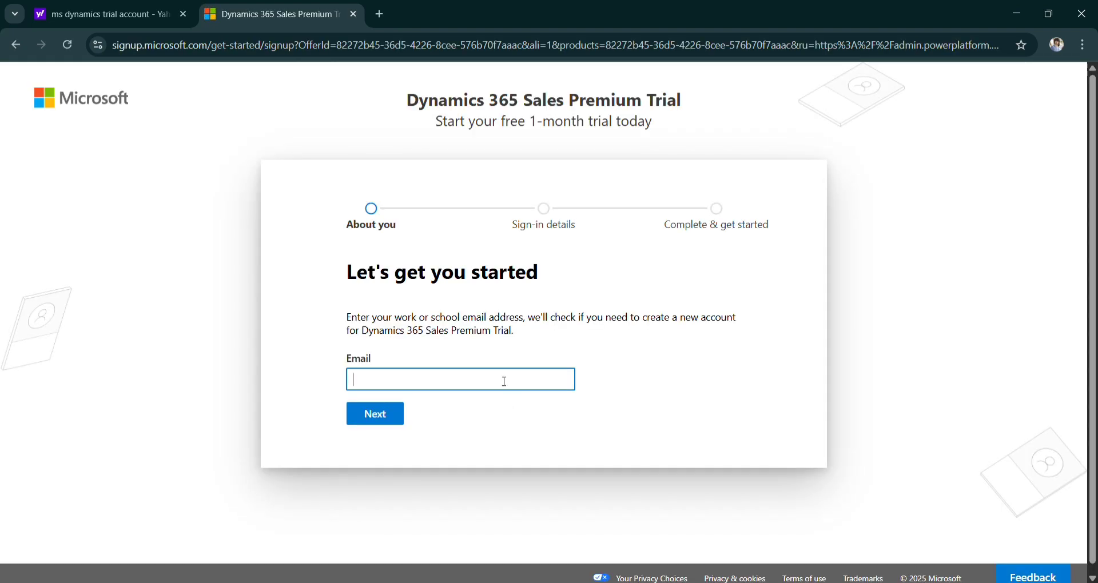
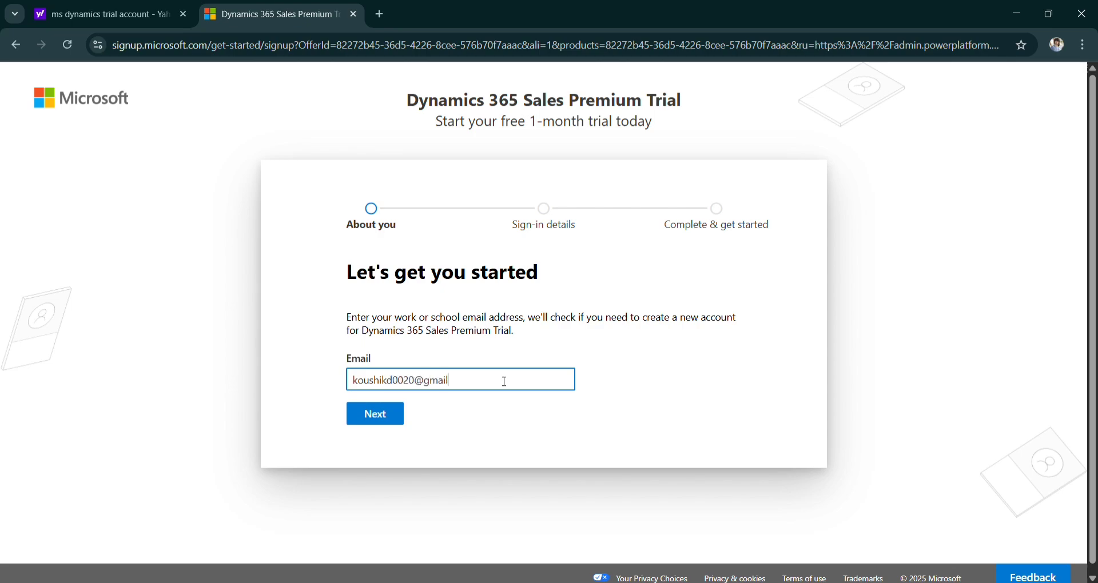
Submit the email address and solve the rotate-the-animal verification puzzle.
{"action": "key", "text": "Return"}
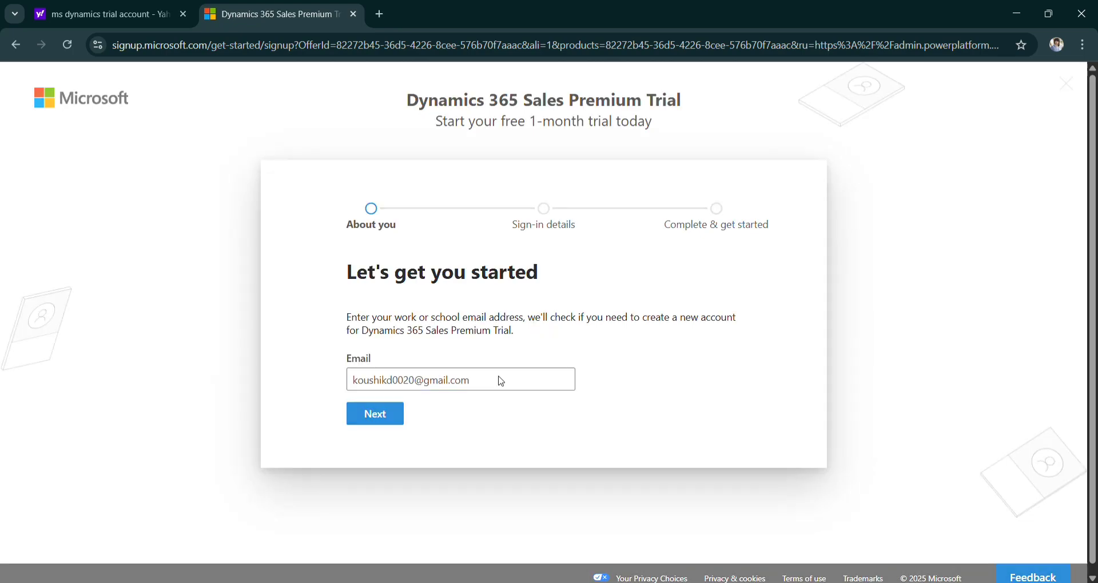
{"action": "left_click", "coordinate": [588, 330]}
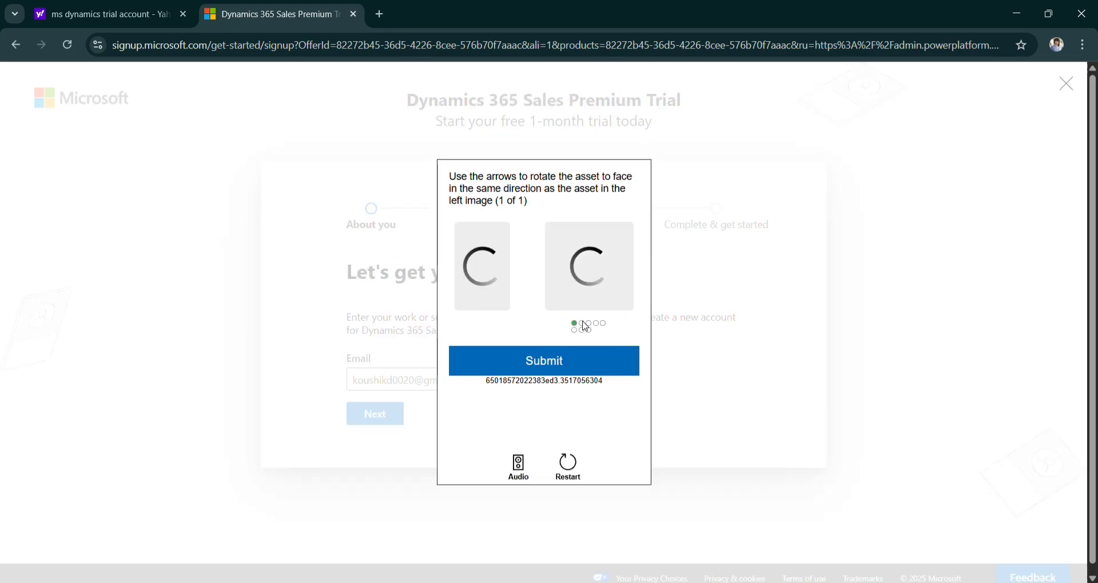
{"action": "left_click", "coordinate": [627, 330]}
{"action": "left_click", "coordinate": [627, 331]}
{"action": "left_click", "coordinate": [627, 331]}
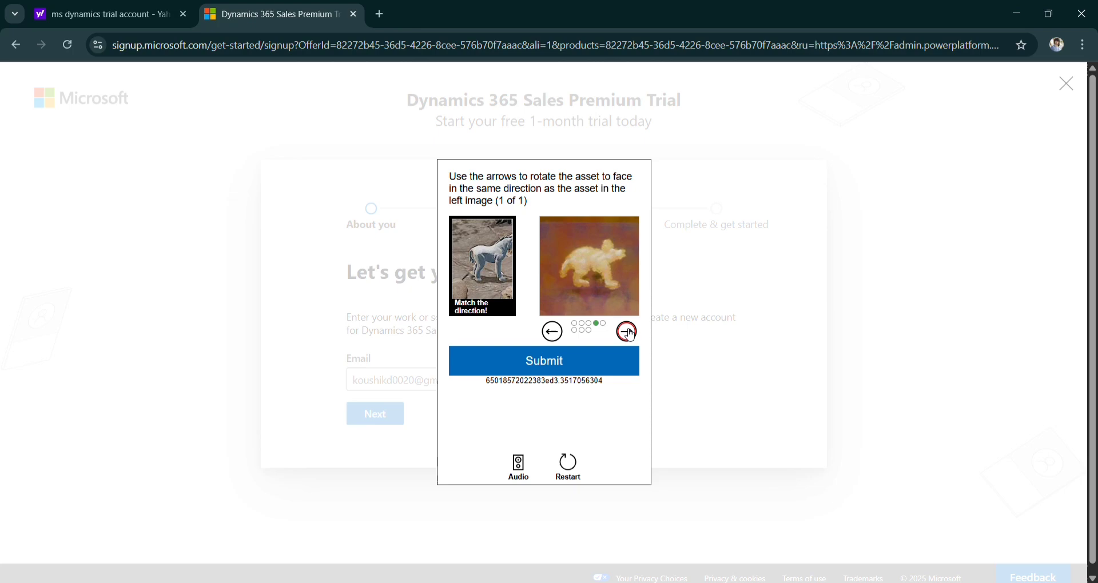
{"action": "left_click", "coordinate": [628, 331]}
{"action": "left_click", "coordinate": [553, 333]}
{"action": "left_click", "coordinate": [542, 363]}
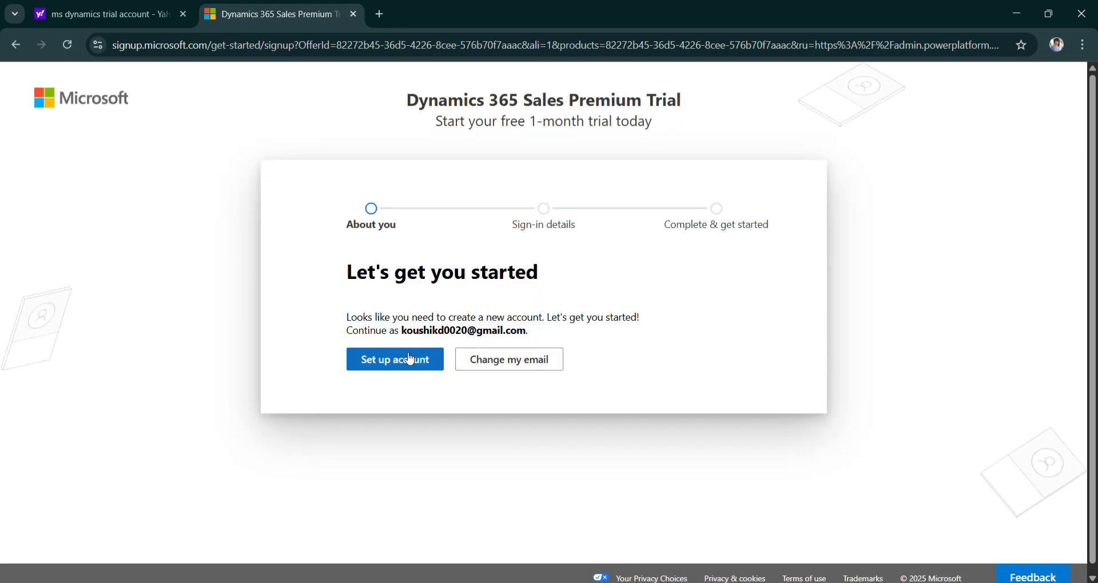
Enter the first and last name, job title developer, saved business phone and company name 'trailcrm'.
{"action": "left_click", "coordinate": [406, 362]}
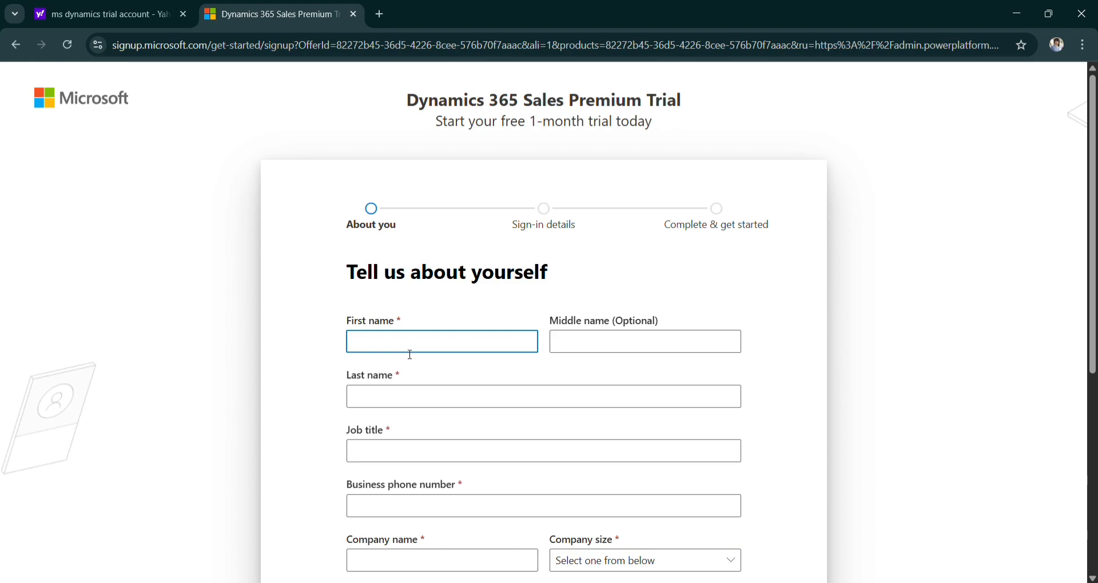
{"action": "type", "text": "trail"}
{"action": "left_click", "coordinate": [391, 398]}
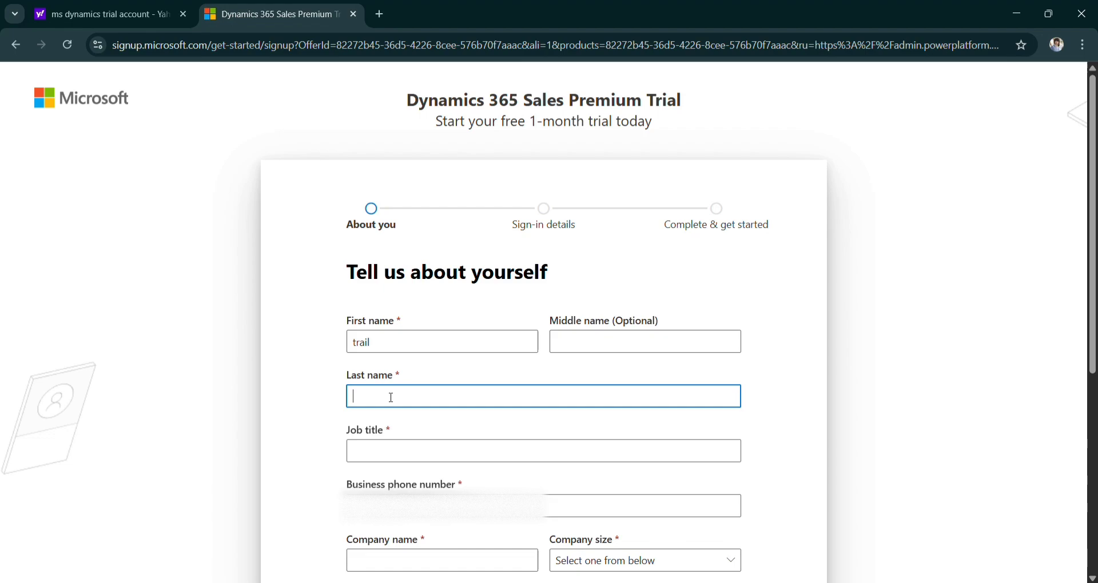
{"action": "type", "text": "dynamicscrm"}
{"action": "left_click", "coordinate": [353, 451]}
{"action": "left_click", "coordinate": [439, 482]}
{"action": "left_click", "coordinate": [443, 486]}
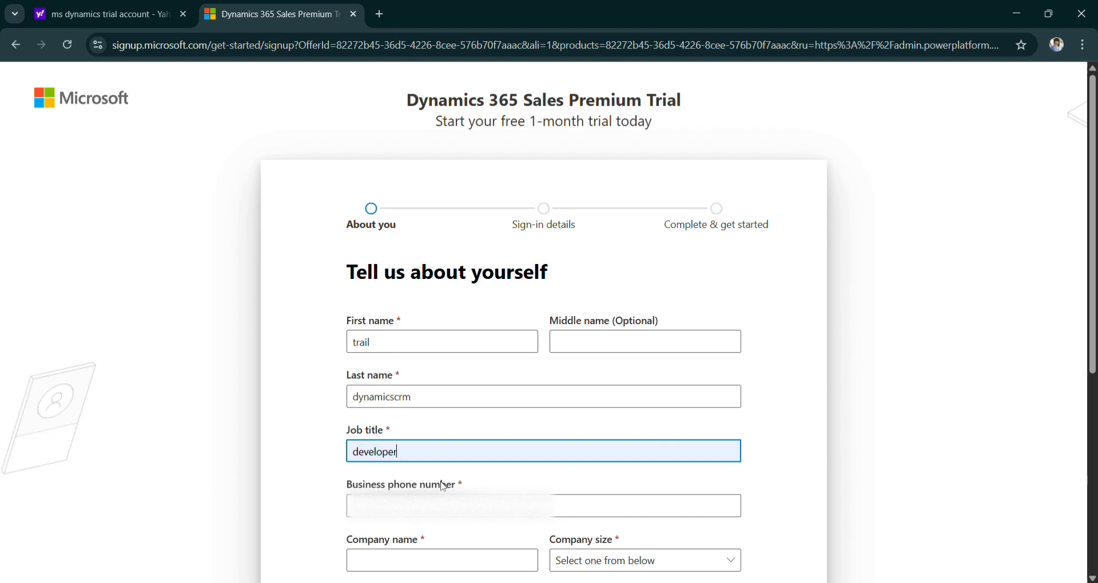
{"action": "scroll", "coordinate": [443, 486], "scroll_direction": "down", "scroll_amount": 2}
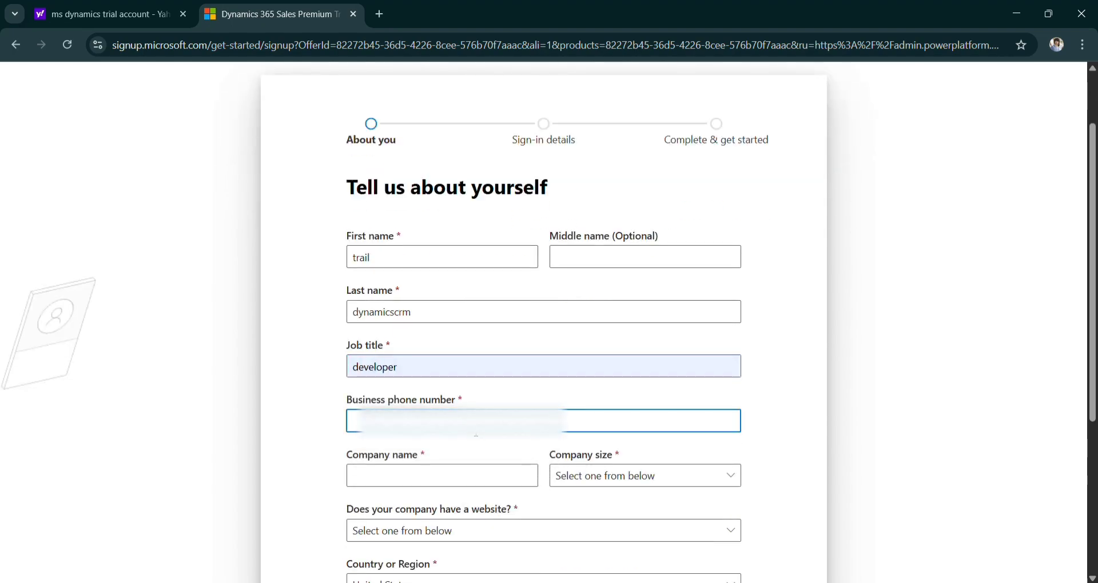
{"action": "left_click", "coordinate": [460, 443]}
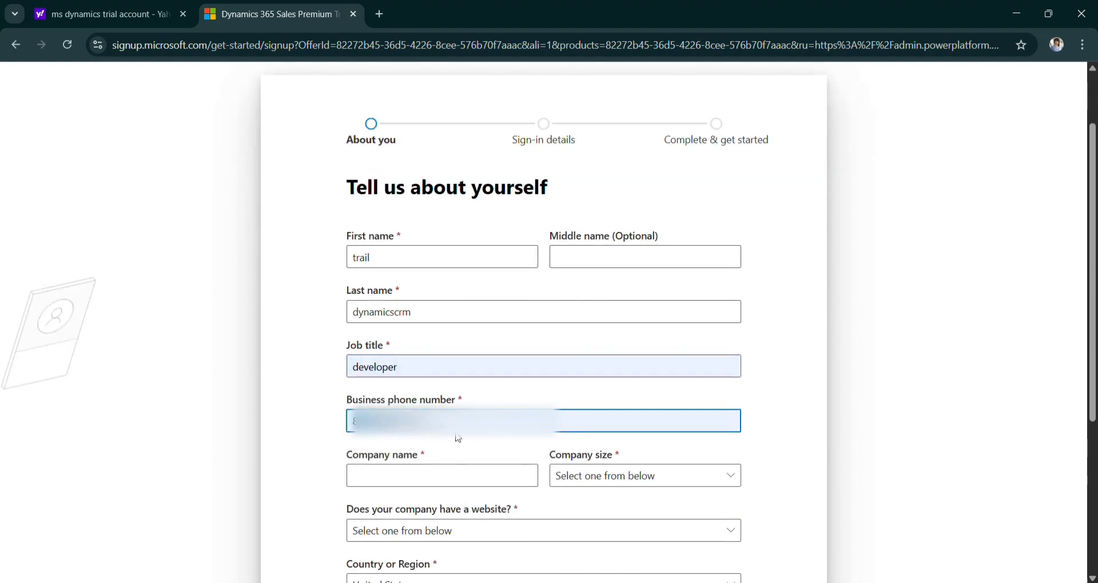
{"action": "left_click", "coordinate": [462, 485]}
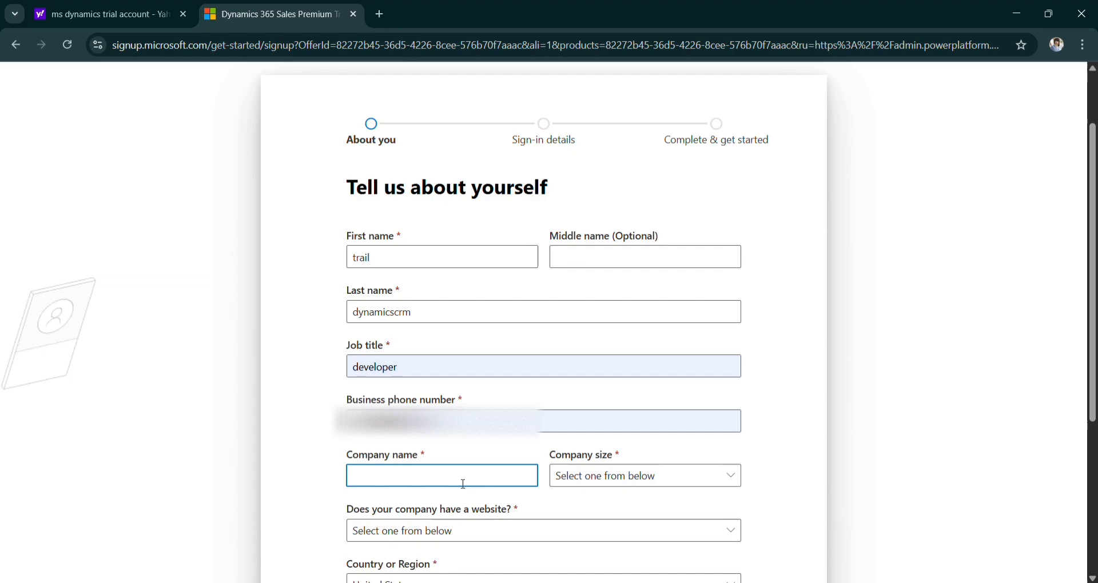
{"action": "type", "text": "trailcrm"}
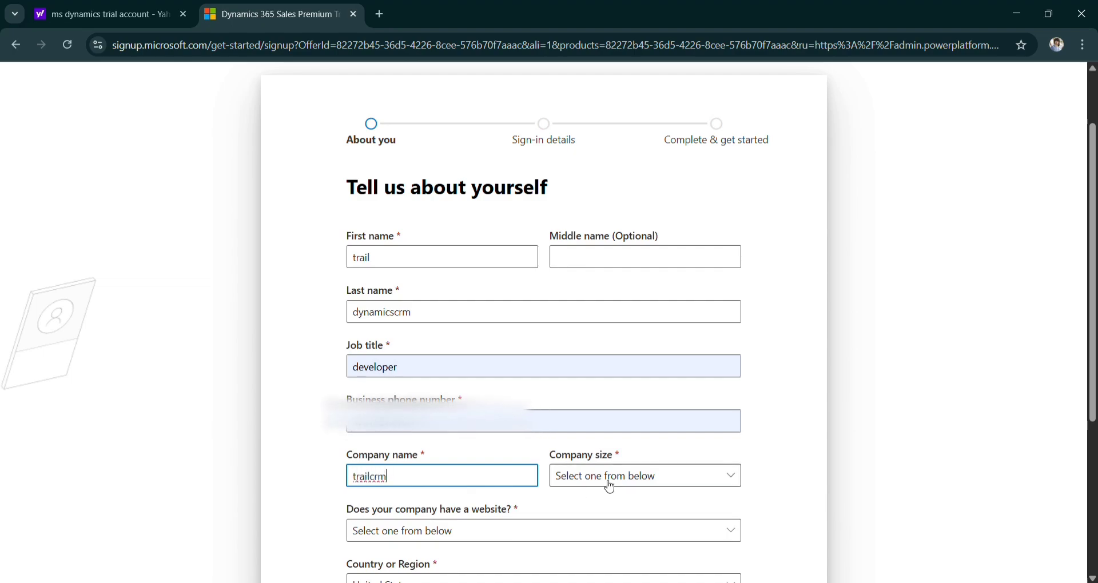
Set company size 1000+, website No, country India, opt in to partner sharing, and continue.
{"action": "left_click", "coordinate": [607, 483]}
{"action": "left_click", "coordinate": [617, 463]}
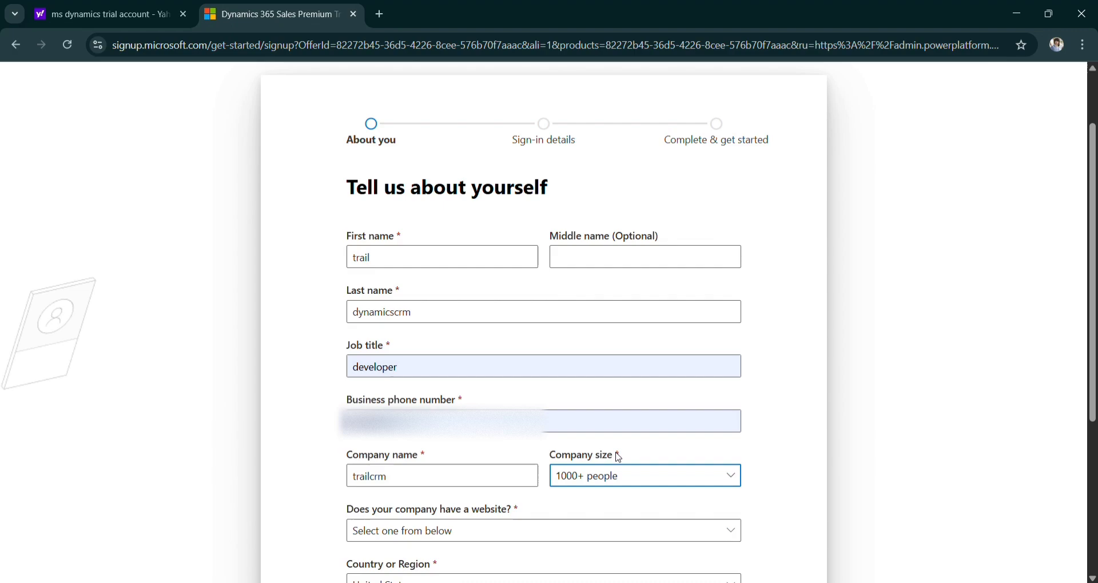
{"action": "scroll", "coordinate": [549, 457], "scroll_direction": "down", "scroll_amount": 2}
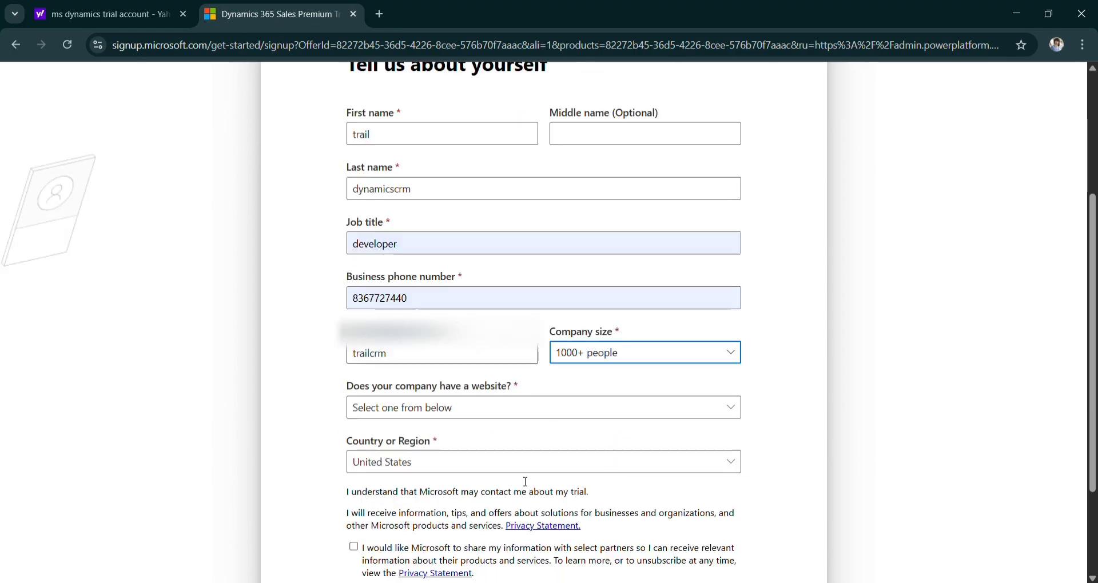
{"action": "left_click", "coordinate": [551, 406]}
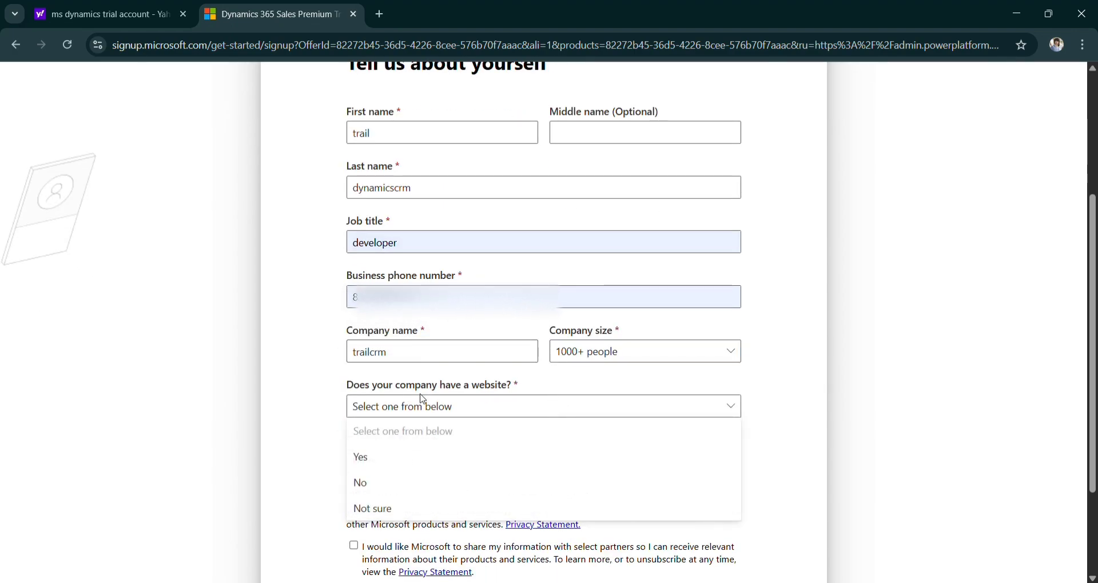
{"action": "left_click", "coordinate": [363, 487]}
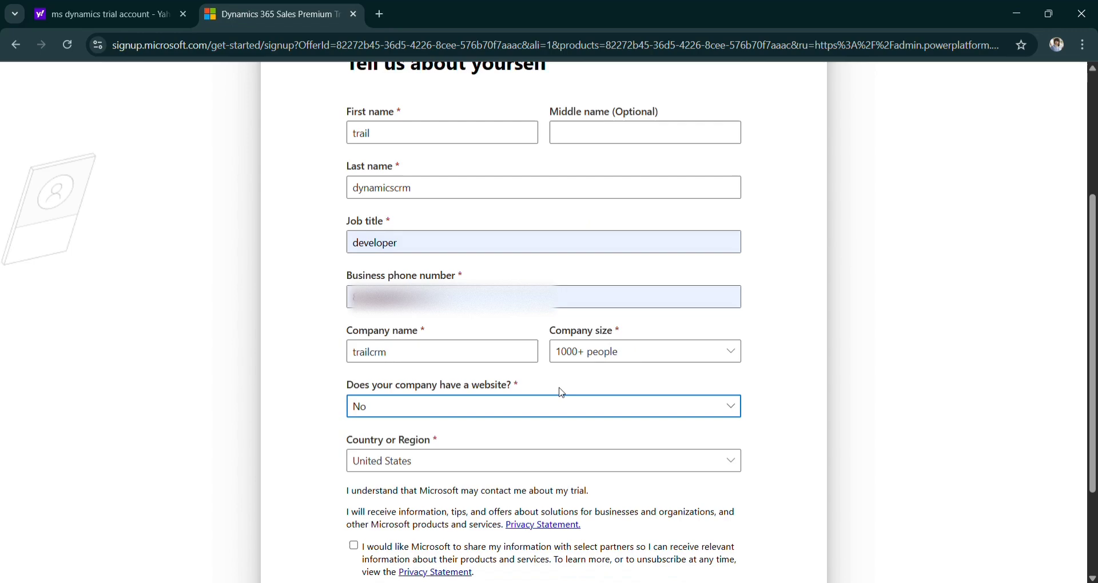
{"action": "scroll", "coordinate": [559, 389], "scroll_direction": "down", "scroll_amount": 1}
{"action": "left_click", "coordinate": [448, 410]}
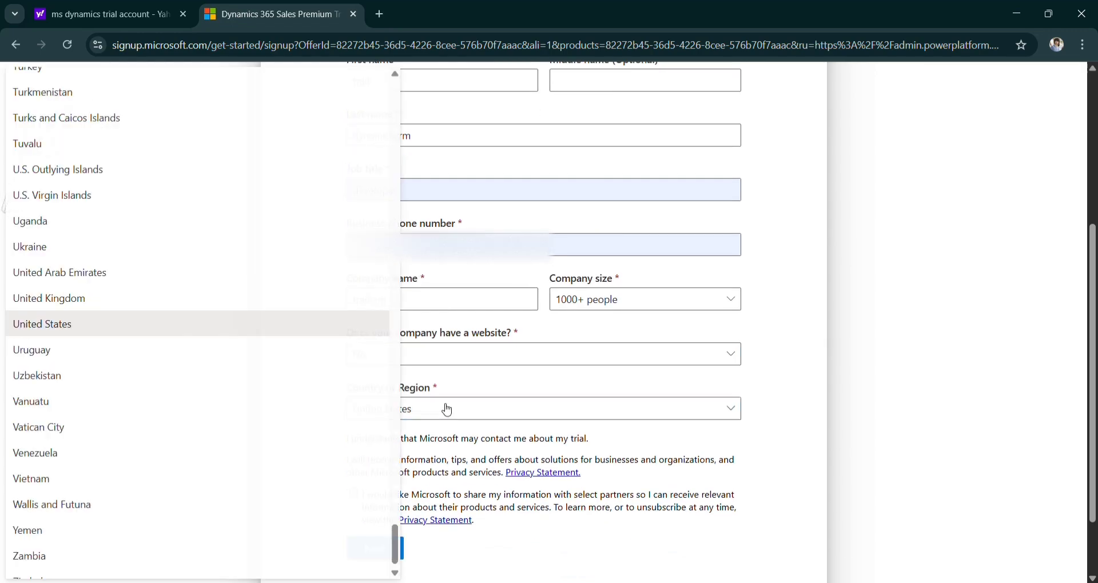
{"action": "left_click", "coordinate": [347, 320]}
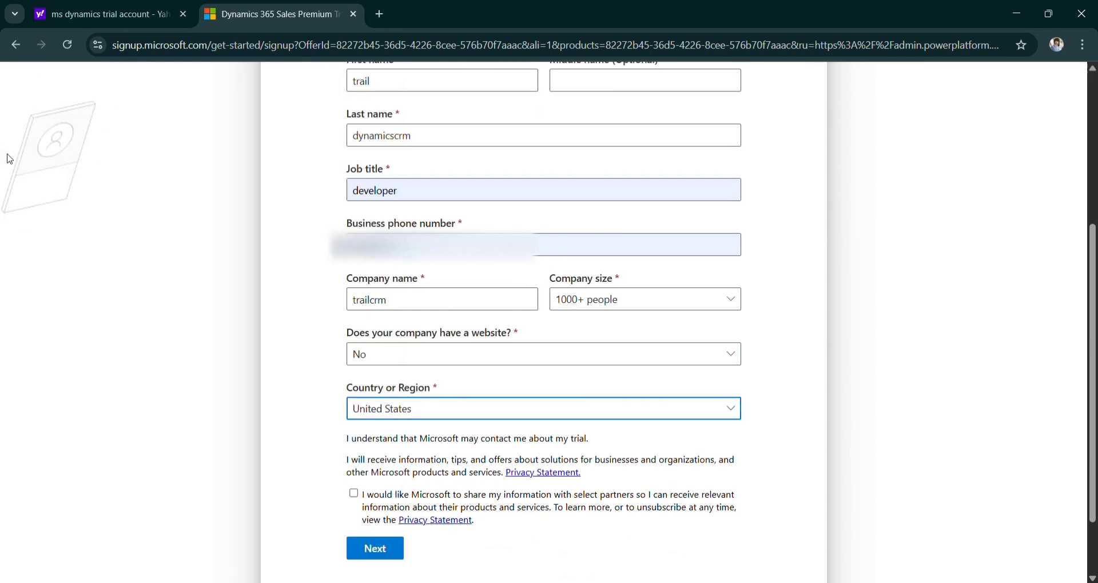
{"action": "left_click", "coordinate": [375, 416]}
{"action": "scroll", "coordinate": [119, 243], "scroll_direction": "up", "scroll_amount": 10}
{"action": "scroll", "coordinate": [119, 243], "scroll_direction": "up", "scroll_amount": 20}
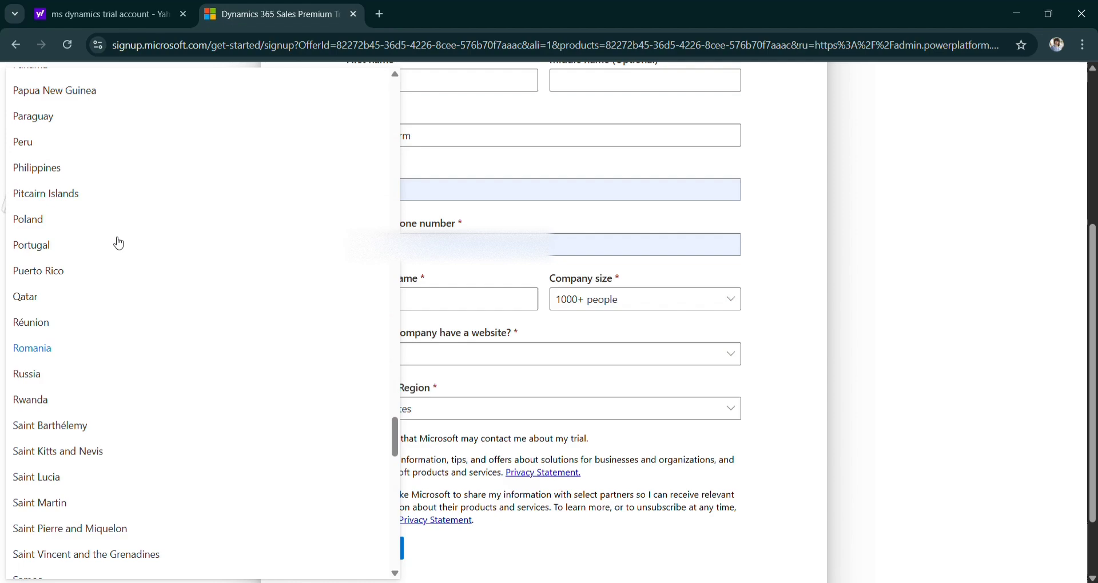
{"action": "scroll", "coordinate": [119, 243], "scroll_direction": "up", "scroll_amount": 3}
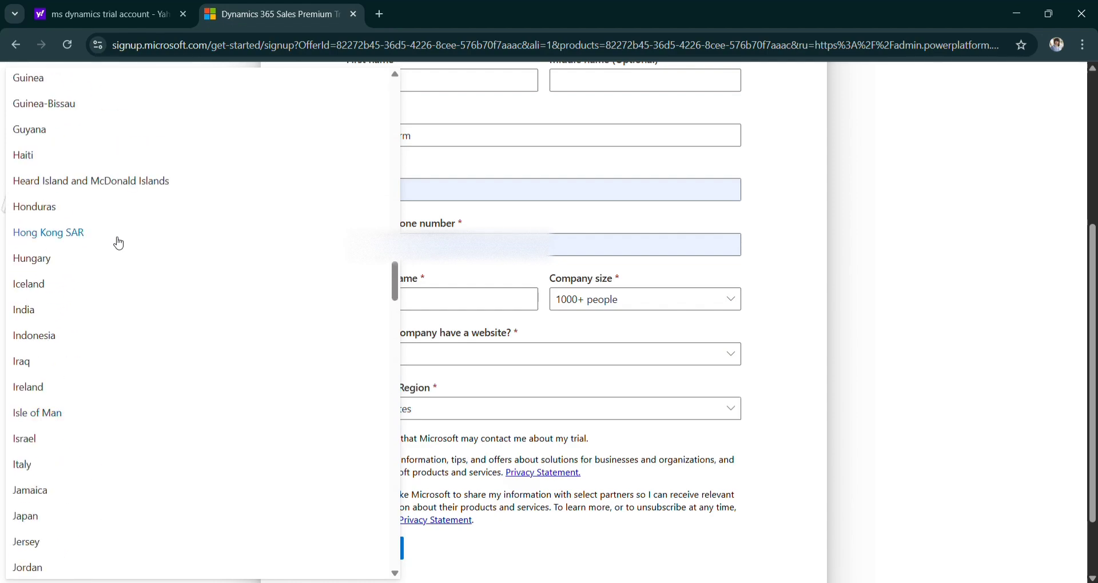
{"action": "left_click", "coordinate": [50, 314]}
{"action": "scroll", "coordinate": [378, 395], "scroll_direction": "down", "scroll_amount": 1}
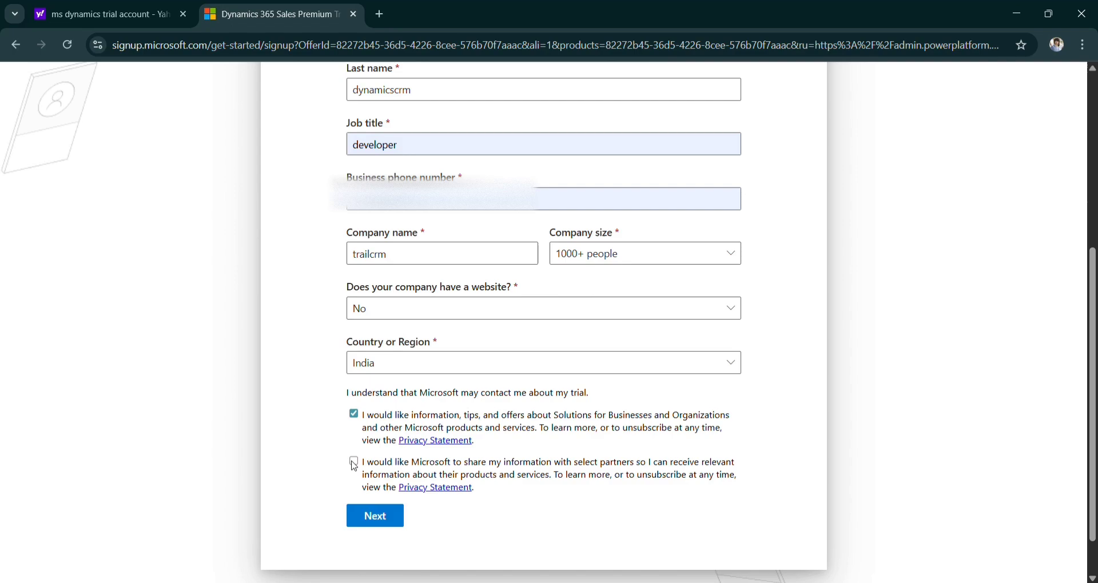
{"action": "left_click", "coordinate": [353, 460]}
{"action": "left_click", "coordinate": [372, 516]}
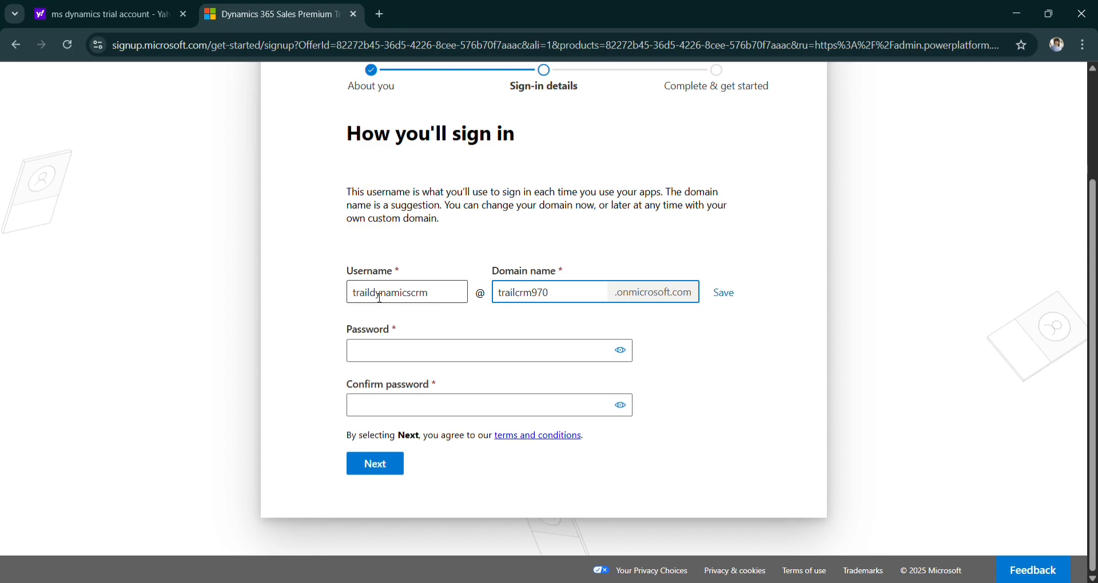
Keep the trailcrm970 domain, enter and confirm the account password, and create the account.
{"action": "left_click", "coordinate": [721, 295]}
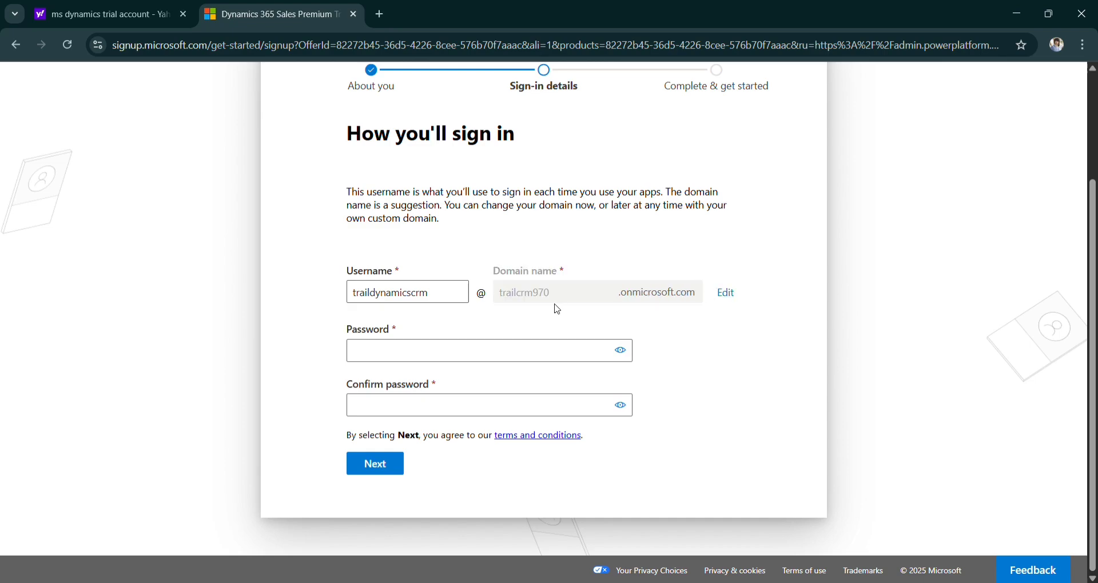
{"action": "left_click_drag", "start_coordinate": [446, 292], "coordinate": [309, 302]}
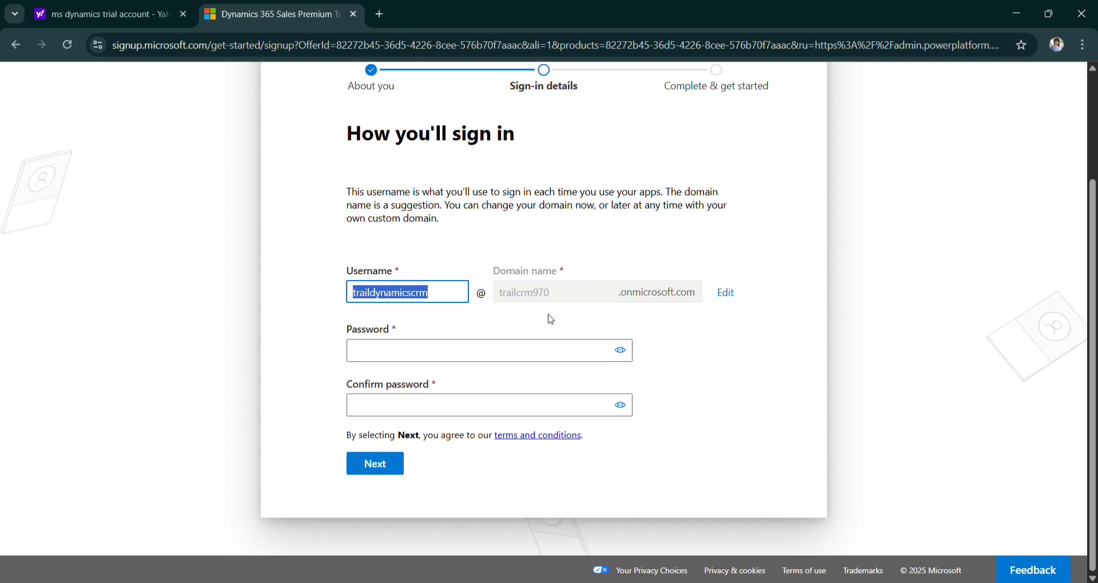
{"action": "left_click", "coordinate": [452, 356]}
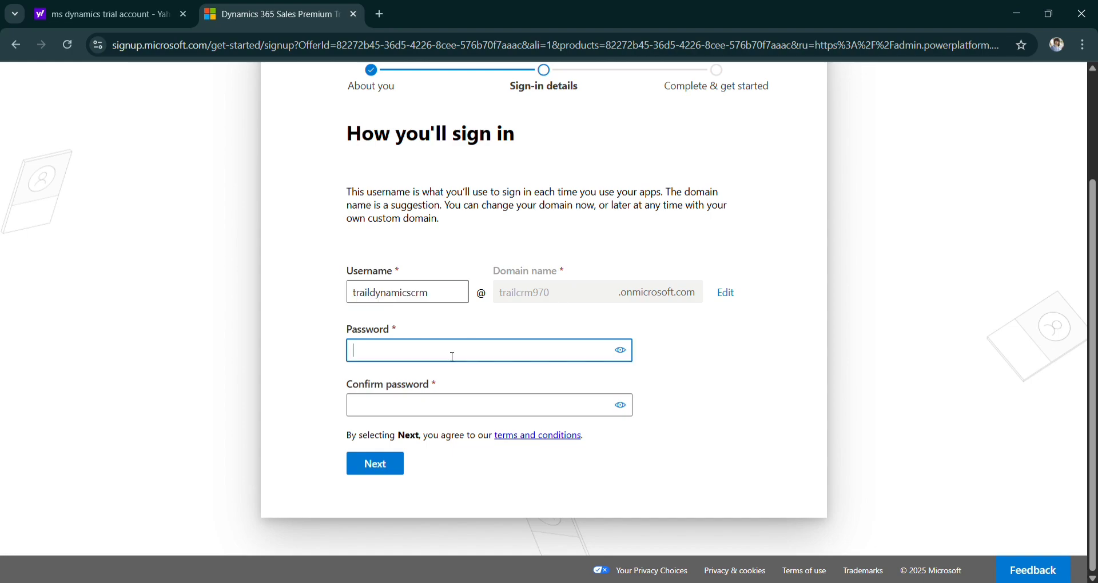
{"action": "type", "text": "••••••••••"}
{"action": "left_click", "coordinate": [419, 410]}
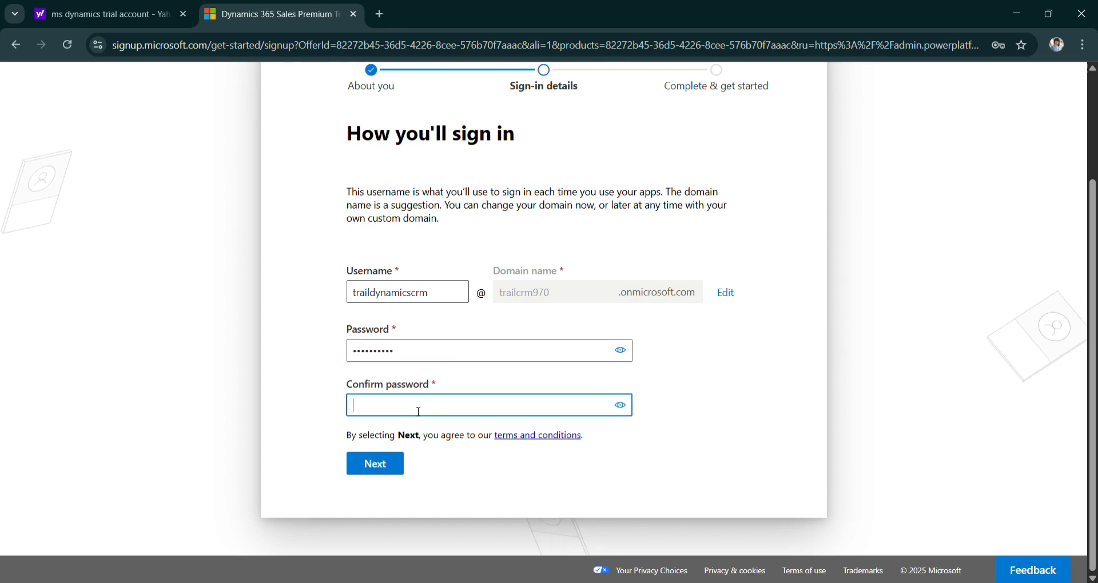
{"action": "type", "text": "•••••••"}
{"action": "type", "text": "•"}
{"action": "left_click", "coordinate": [381, 464]}
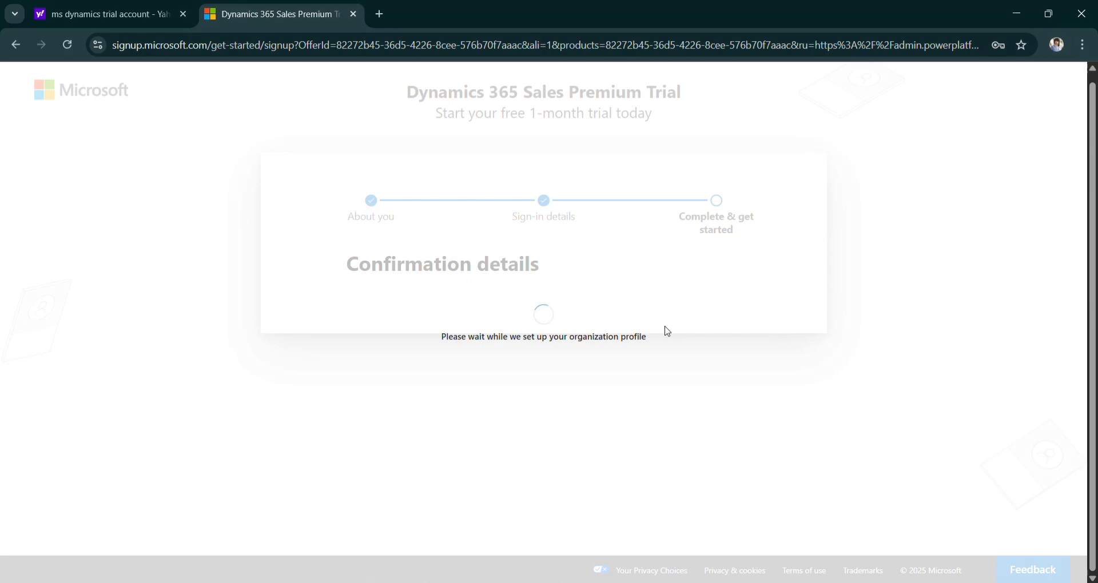
Autofill the organization address, pick the state, save, and keep the address as entered.
{"action": "scroll", "coordinate": [495, 385], "scroll_direction": "down", "scroll_amount": 1}
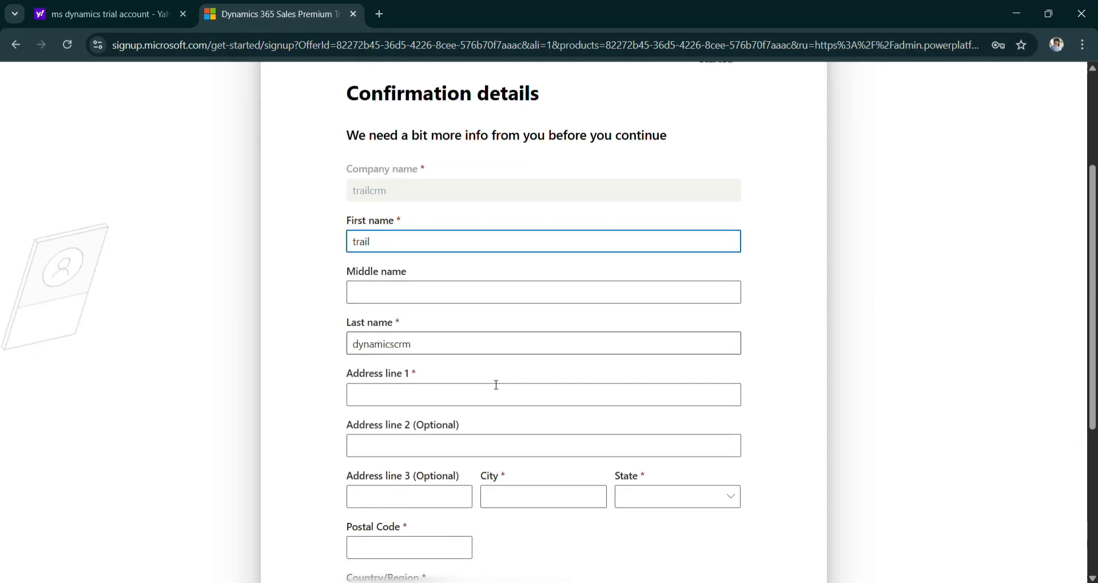
{"action": "left_click", "coordinate": [440, 389]}
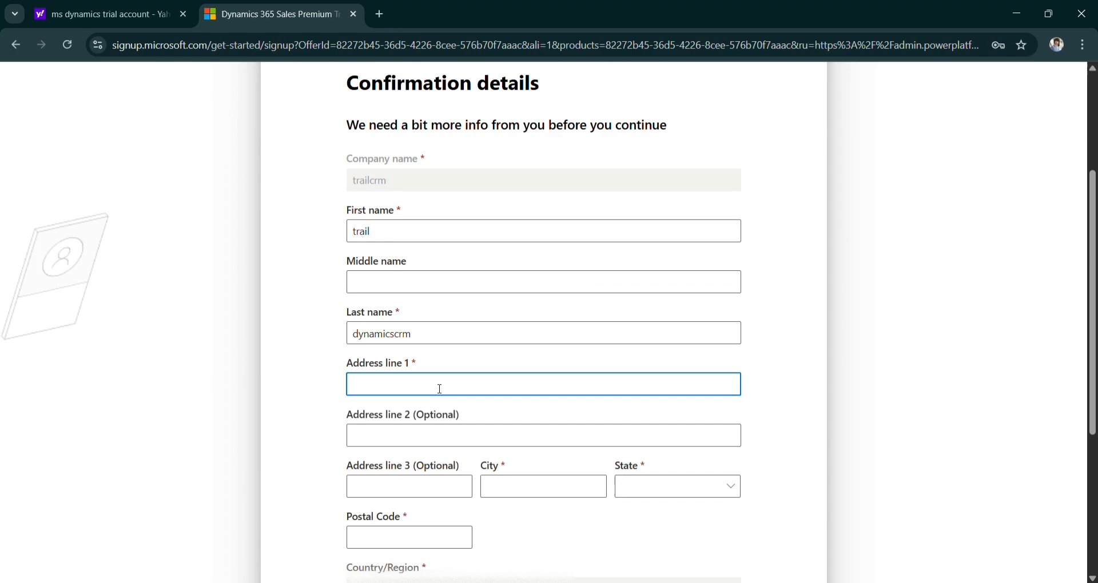
{"action": "left_click", "coordinate": [455, 411]}
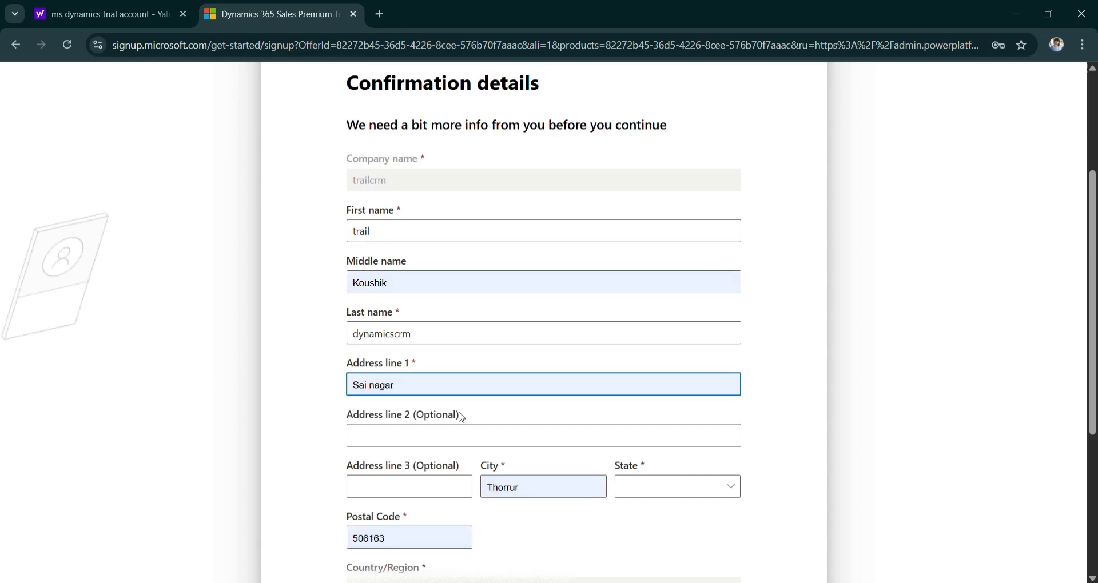
{"action": "scroll", "coordinate": [581, 431], "scroll_direction": "down", "scroll_amount": 2}
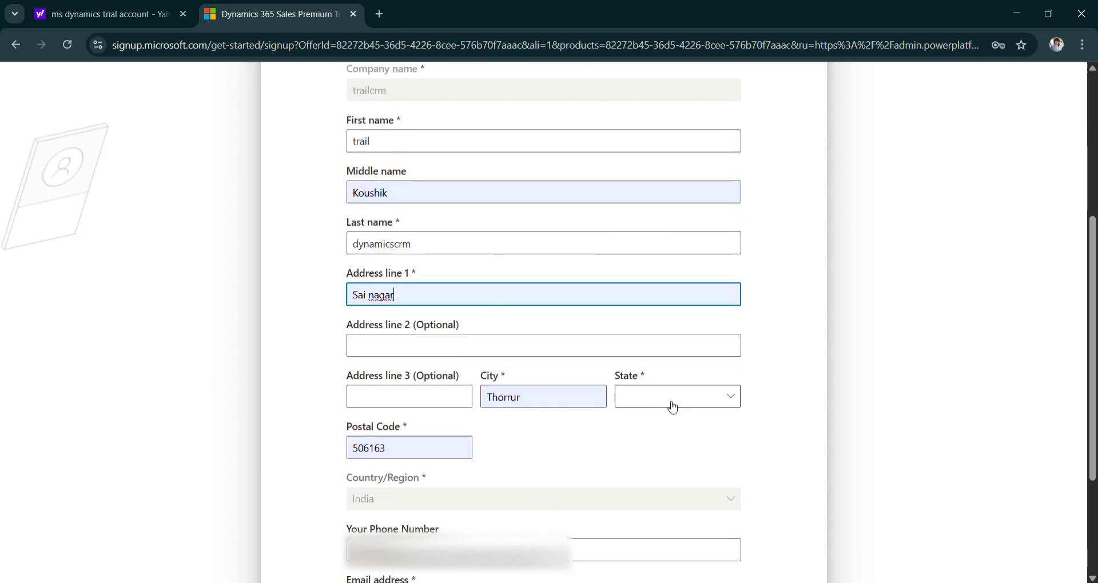
{"action": "left_click", "coordinate": [669, 404]}
{"action": "scroll", "coordinate": [813, 422], "scroll_direction": "down", "scroll_amount": 3}
{"action": "scroll", "coordinate": [814, 422], "scroll_direction": "down", "scroll_amount": 4}
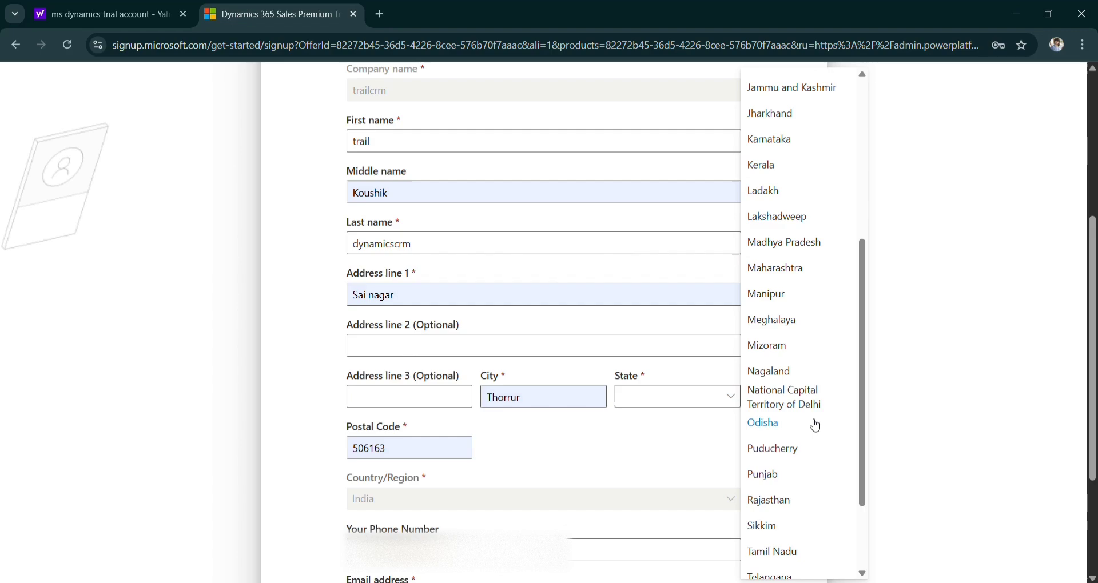
{"action": "left_click", "coordinate": [769, 494]}
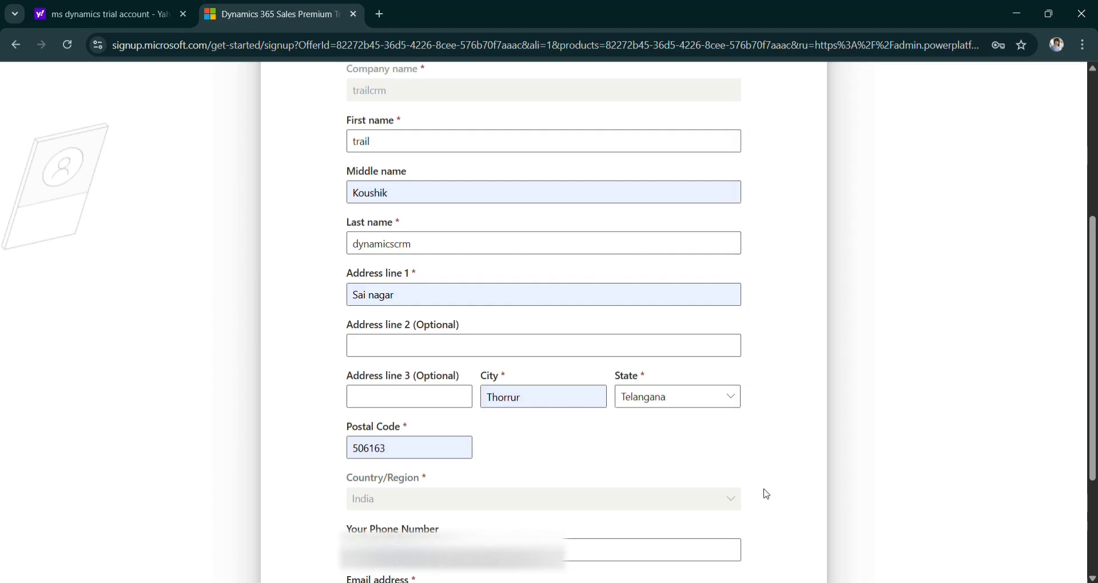
{"action": "scroll", "coordinate": [571, 452], "scroll_direction": "down", "scroll_amount": 3}
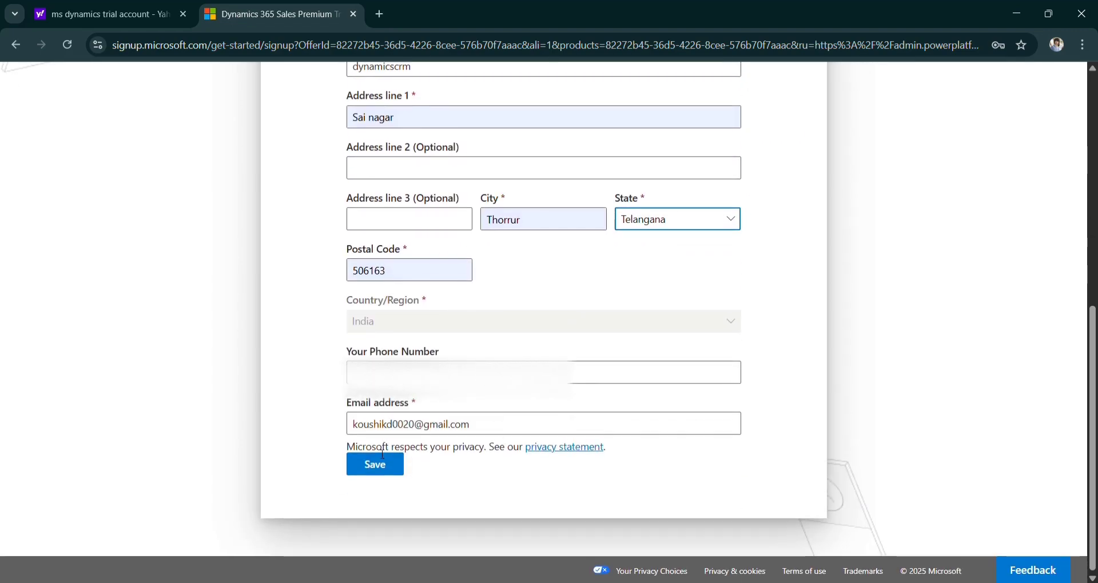
{"action": "left_click", "coordinate": [370, 468]}
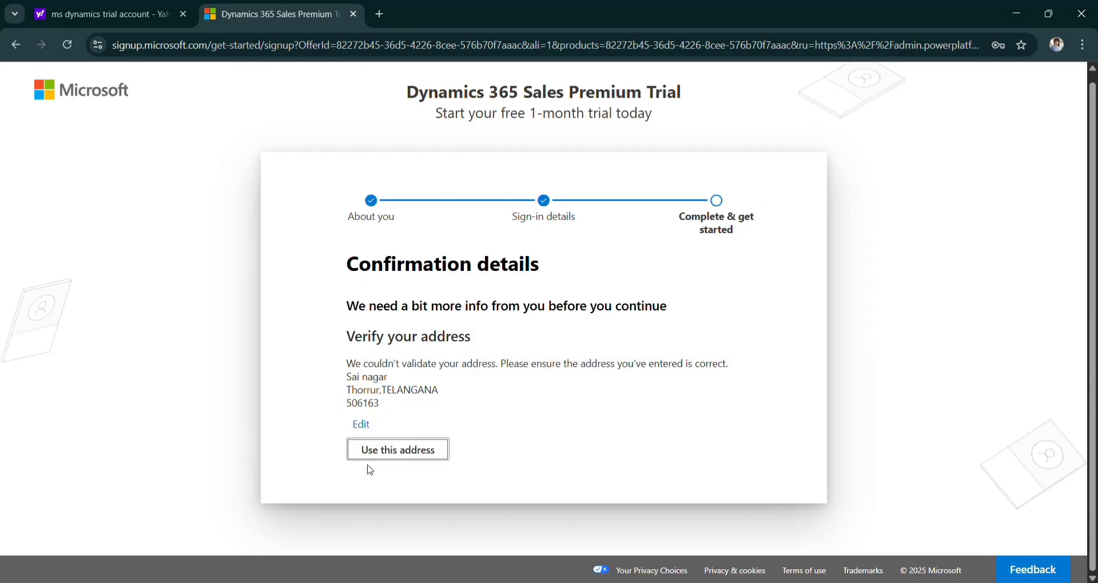
{"action": "left_click", "coordinate": [389, 449]}
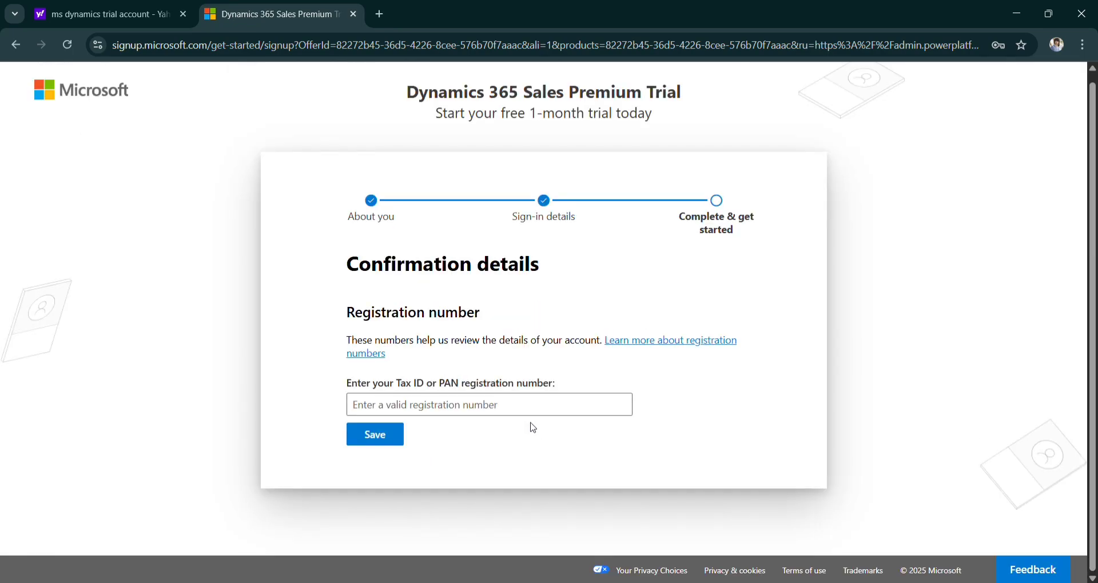
Paste the Tax ID/PAN registration number and save it.
{"action": "left_click", "coordinate": [507, 410]}
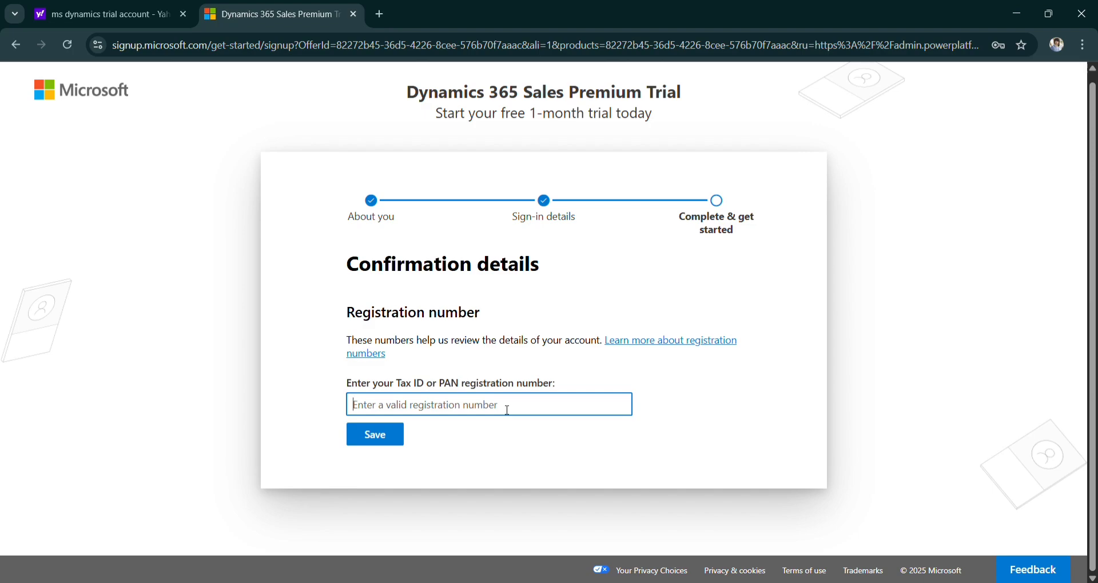
{"action": "key", "text": "ctrl+v"}
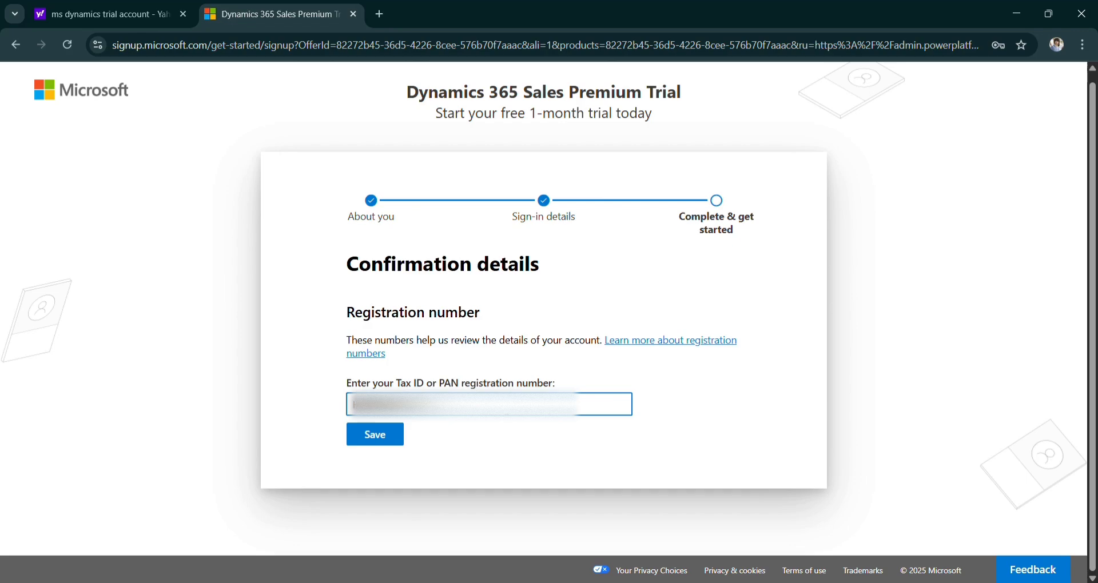
{"action": "left_click", "coordinate": [387, 438]}
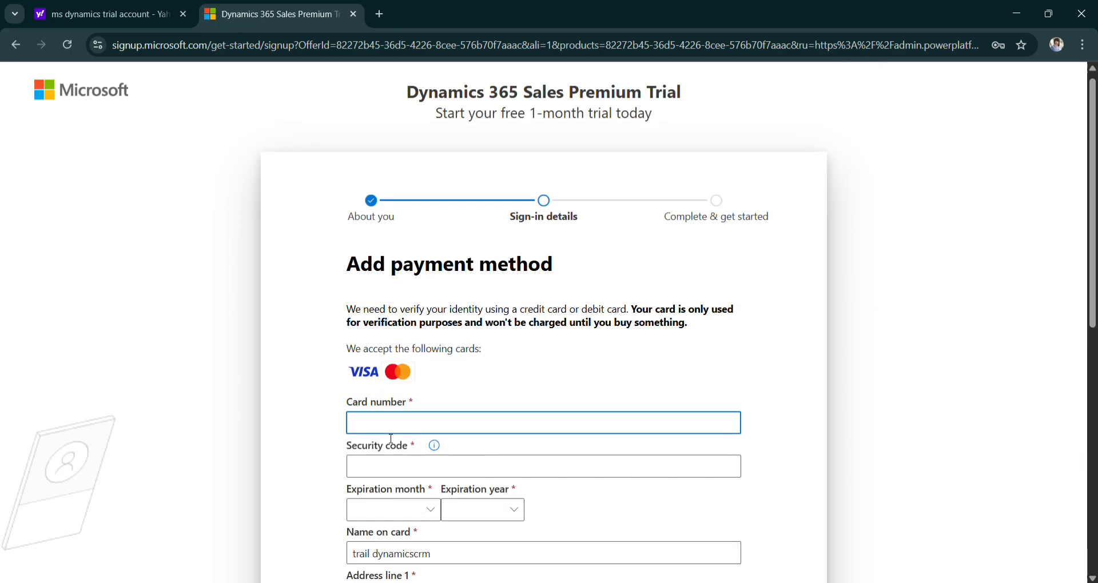
Scroll through the Add payment method form to review the card details.
{"action": "scroll", "coordinate": [458, 400], "scroll_direction": "down", "scroll_amount": 1}
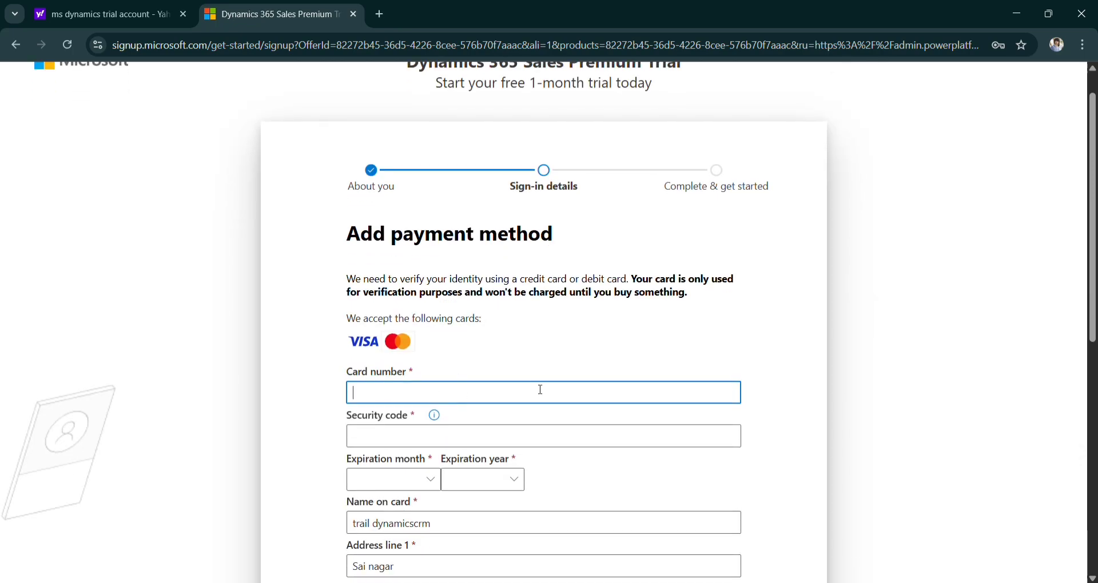
{"action": "scroll", "coordinate": [540, 390], "scroll_direction": "down", "scroll_amount": 2}
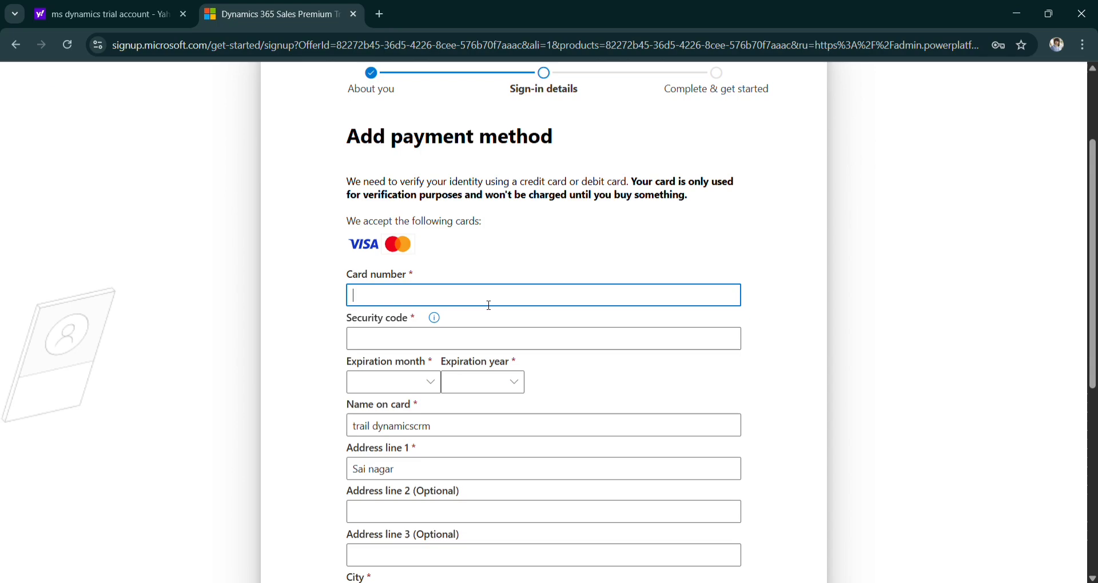
{"action": "scroll", "coordinate": [526, 282], "scroll_direction": "down", "scroll_amount": 1}
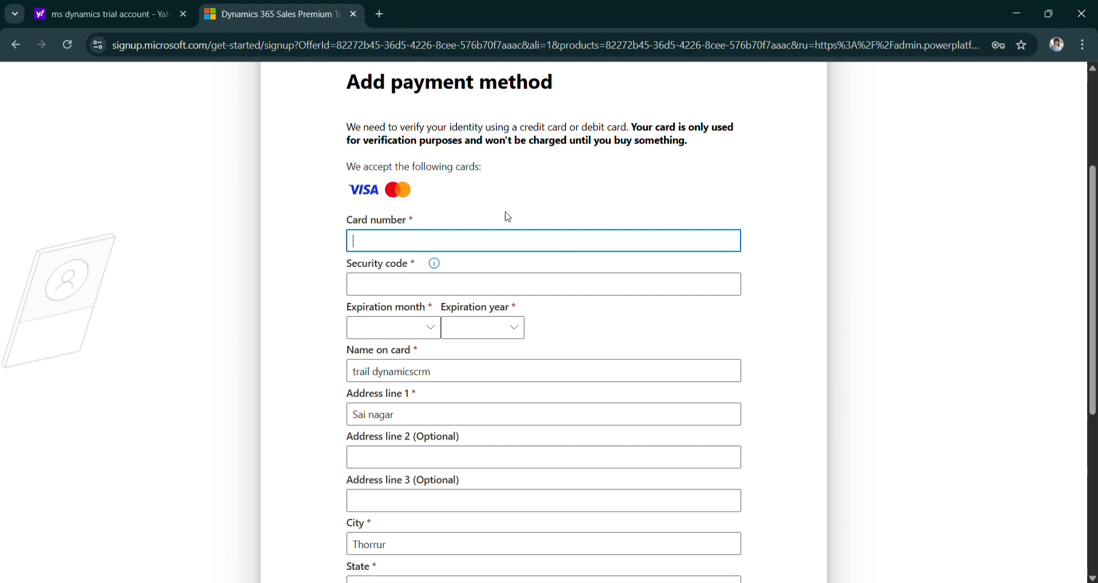
{"action": "scroll", "coordinate": [508, 217], "scroll_direction": "up", "scroll_amount": 1}
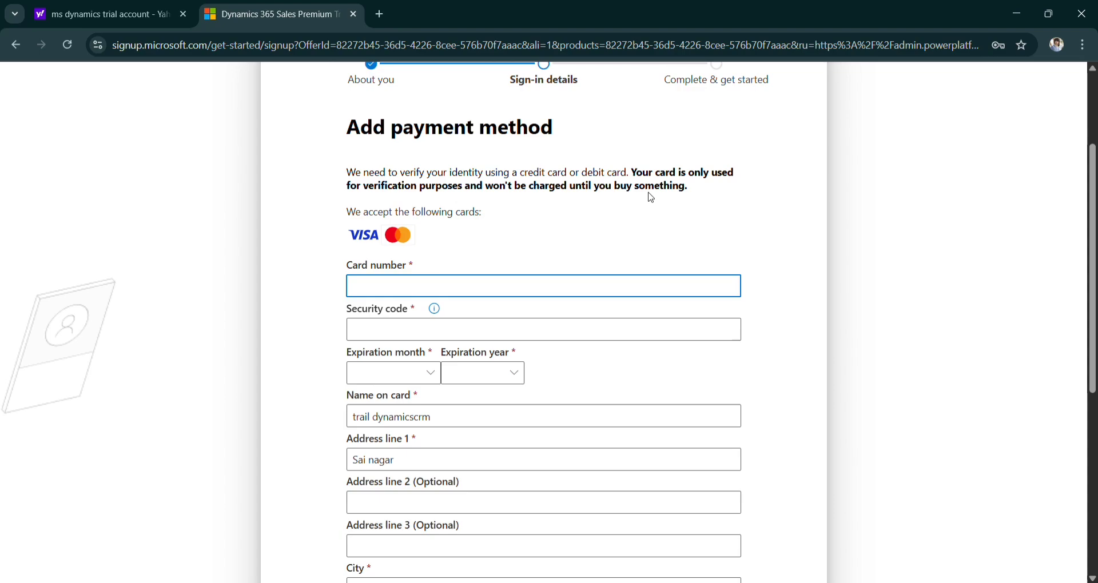
{"action": "scroll", "coordinate": [628, 229], "scroll_direction": "down", "scroll_amount": 1}
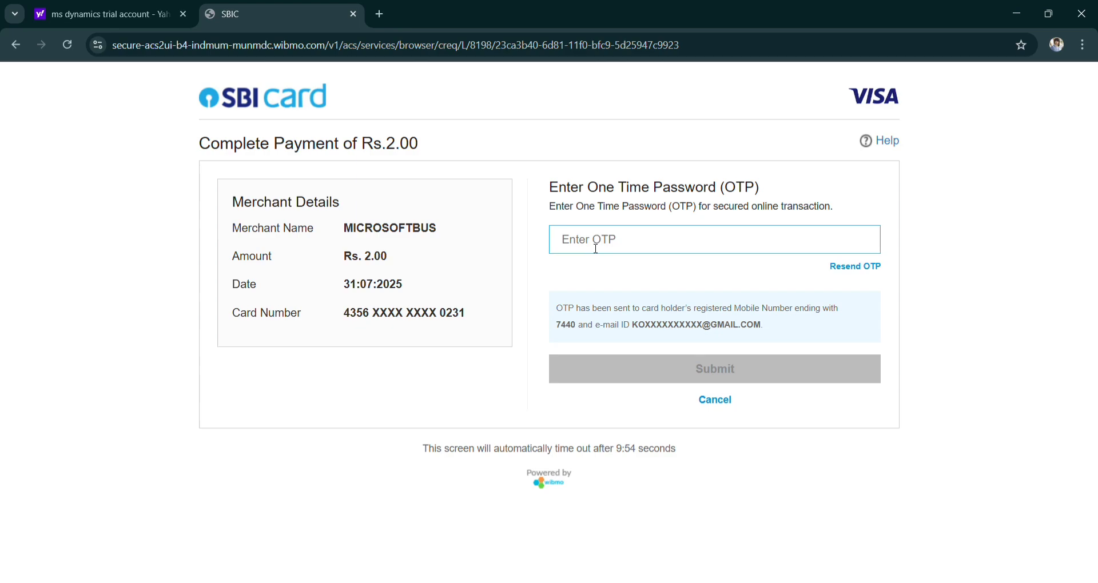
Enter the one-time password for the Rs. 2.00 card verification charge.
{"action": "type", "text": "••••••"}
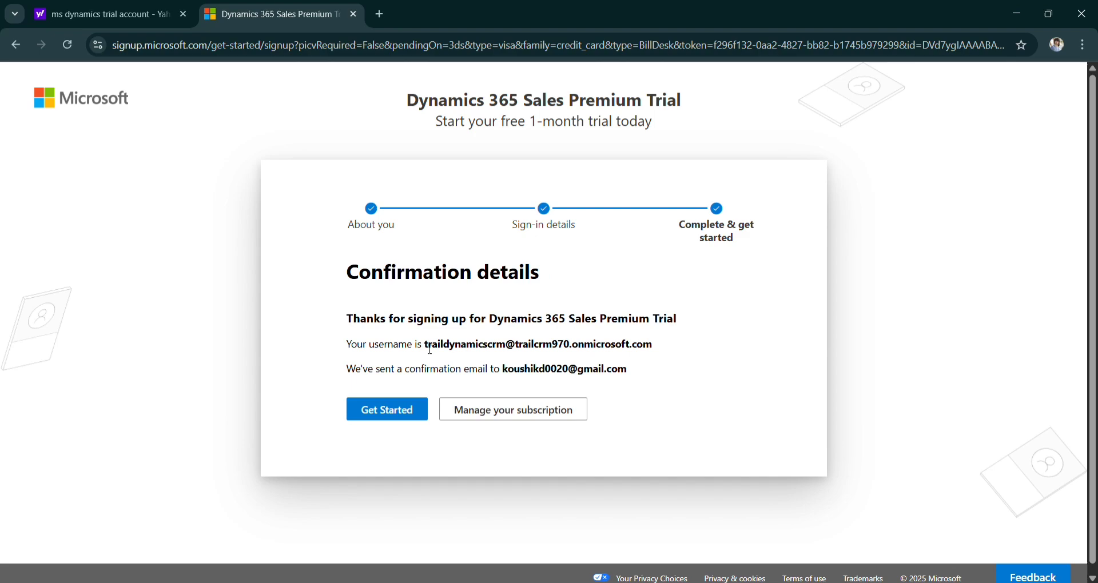
Select the new account's username on the Confirmation details page.
{"action": "left_click_drag", "start_coordinate": [426, 345], "coordinate": [657, 350]}
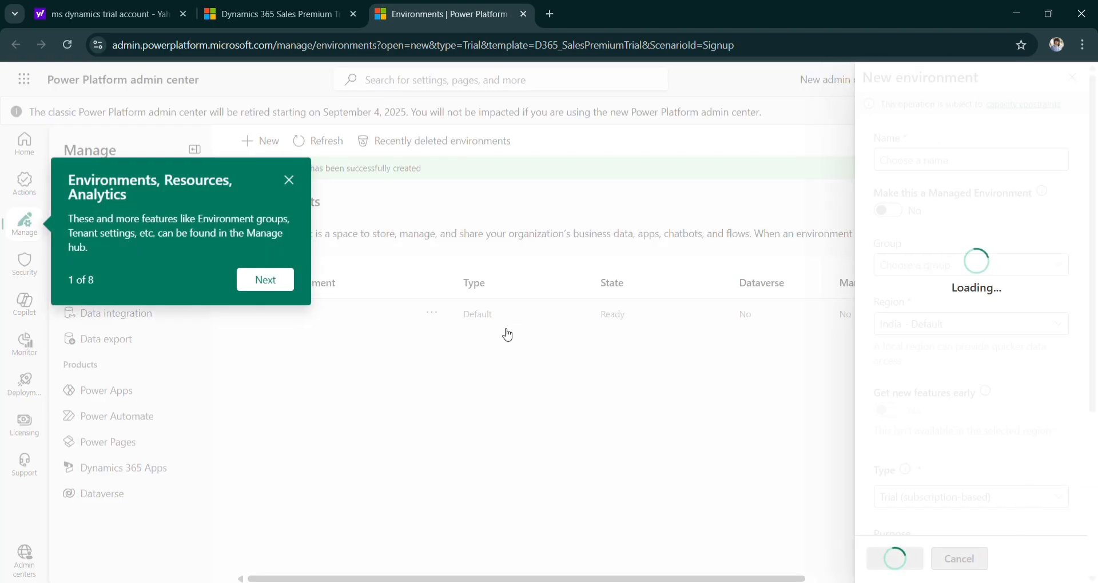
Advance through all eight welcome tour callouts, then close the tour.
{"action": "left_click", "coordinate": [273, 279]}
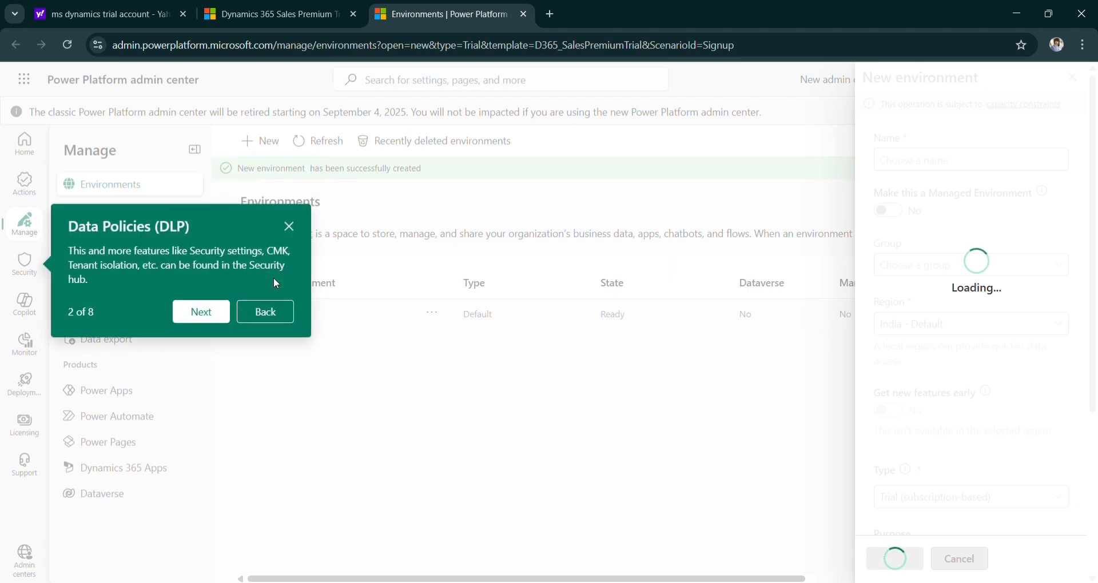
{"action": "left_click", "coordinate": [213, 312]}
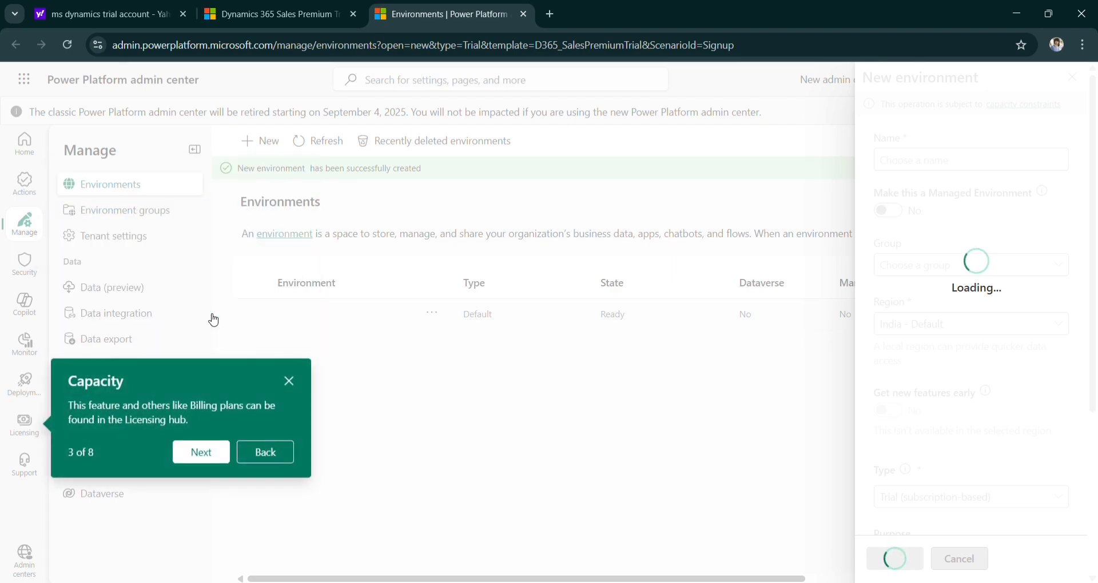
{"action": "left_click", "coordinate": [201, 454]}
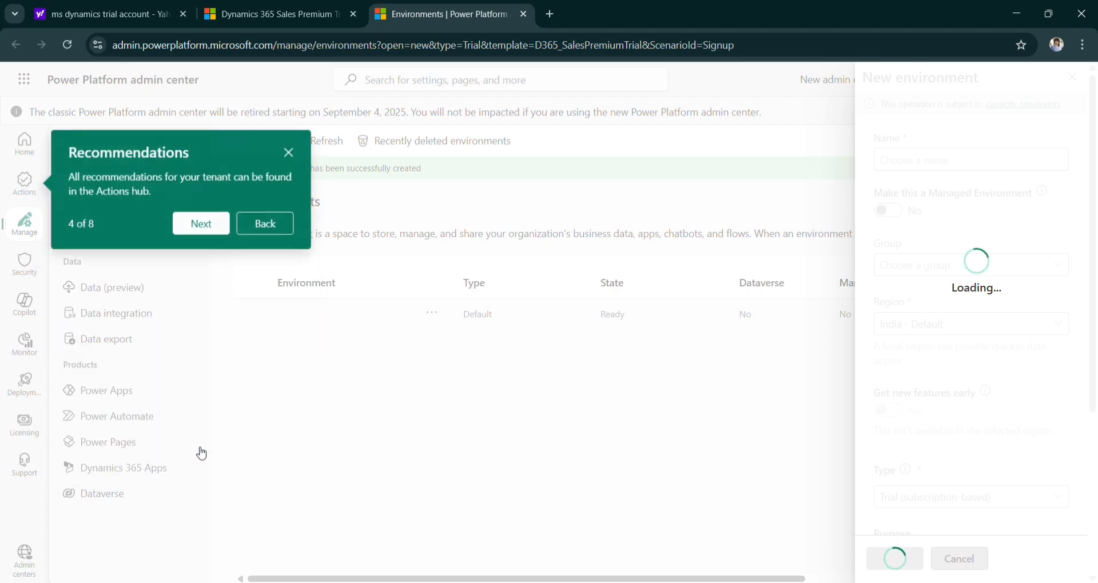
{"action": "left_click", "coordinate": [194, 234]}
{"action": "left_click", "coordinate": [193, 356]}
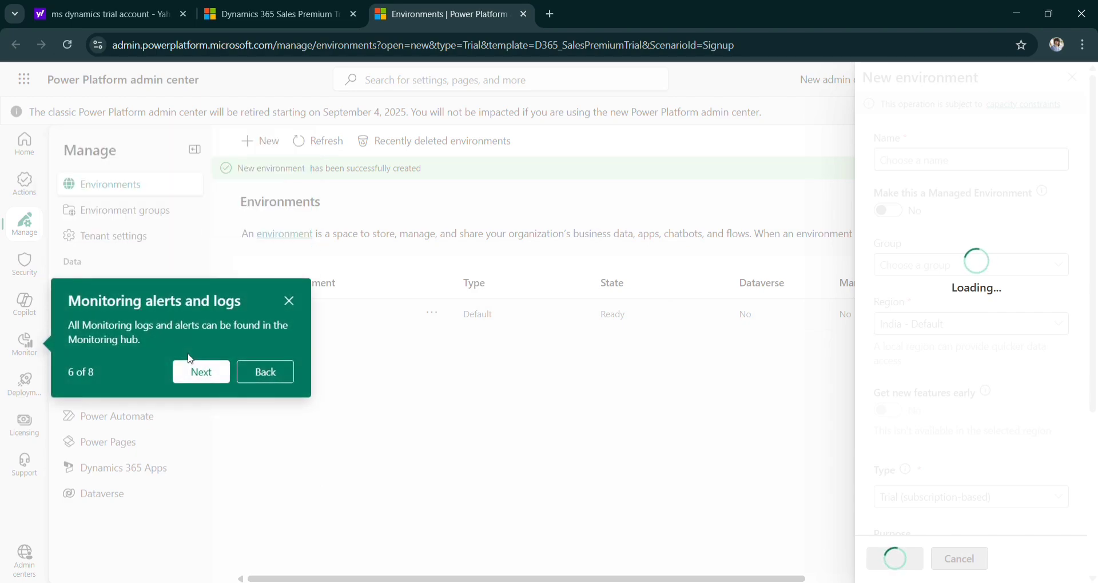
{"action": "left_click", "coordinate": [193, 372]}
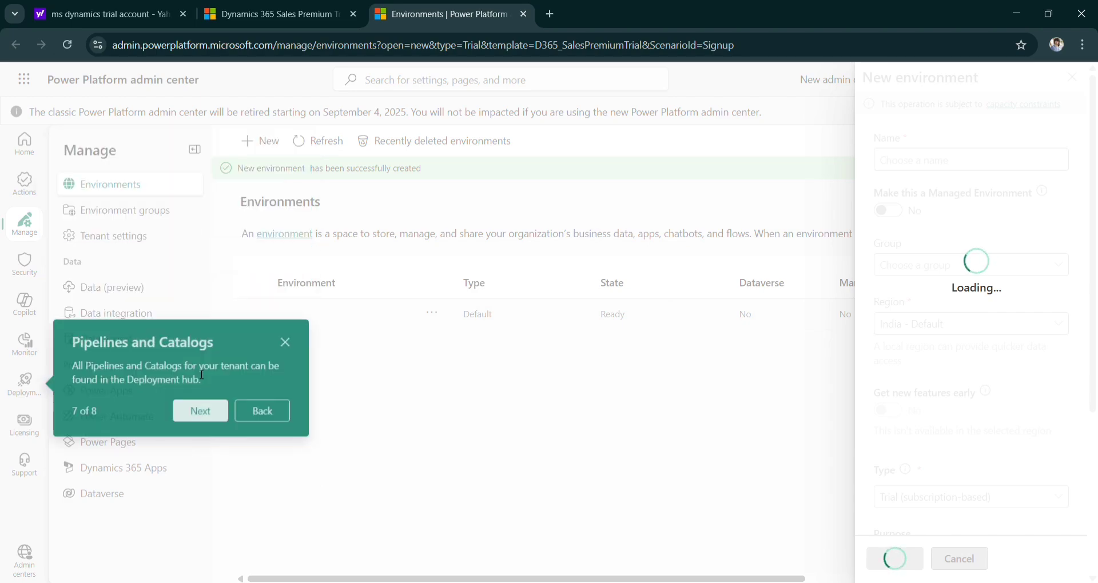
{"action": "left_click", "coordinate": [208, 416]}
{"action": "left_click", "coordinate": [196, 501]}
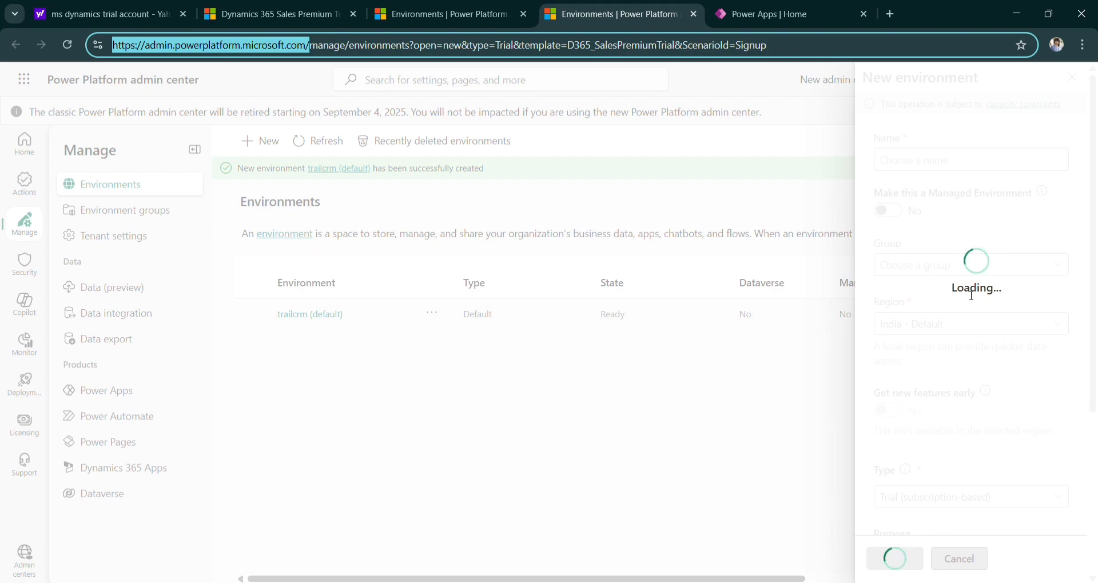
Load the copied admin center address in a new tab and go to the Environments page.
{"action": "left_click", "coordinate": [581, 228]}
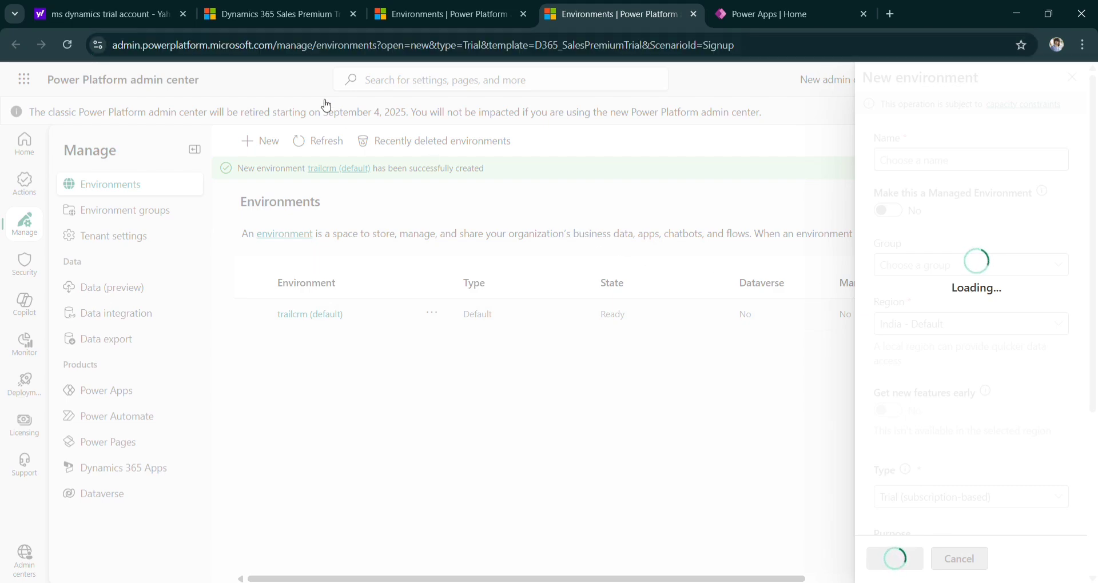
{"action": "left_click_drag", "start_coordinate": [277, 45], "coordinate": [105, 36]}
{"action": "key", "text": "ctrl+c"}
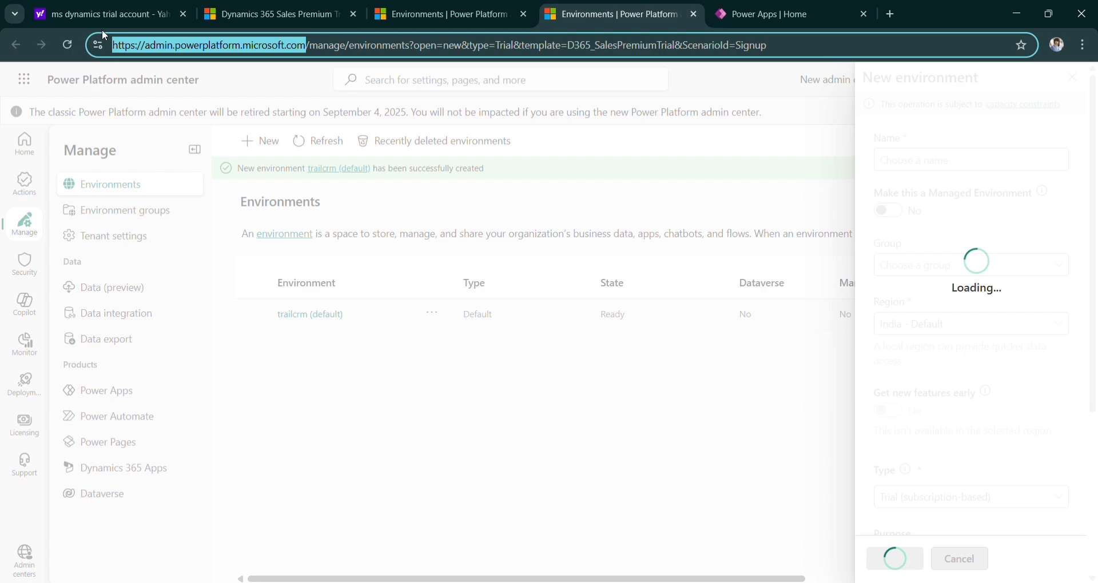
{"action": "left_click", "coordinate": [899, 15]}
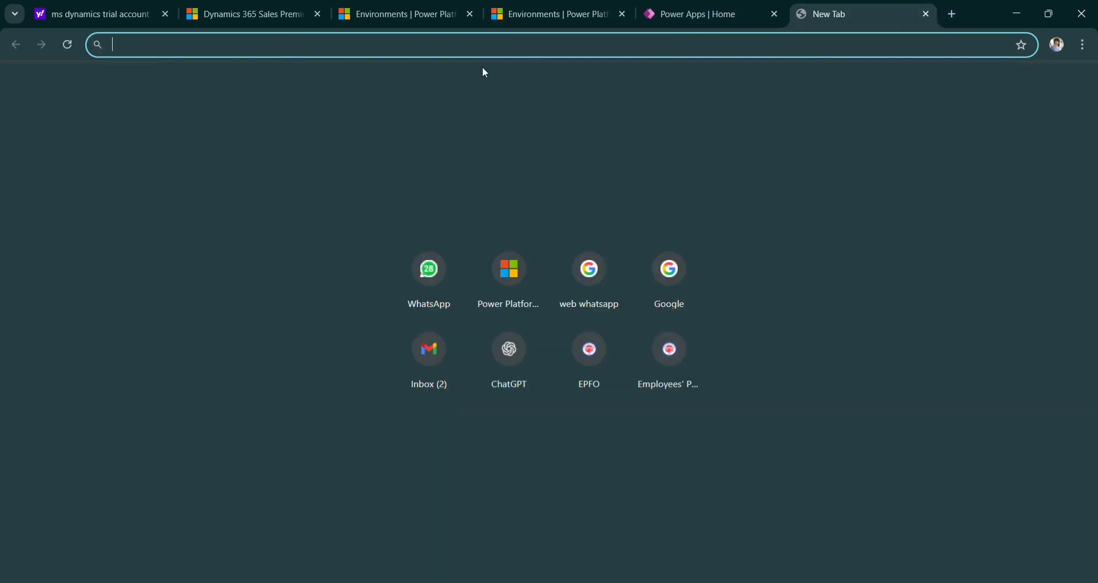
{"action": "key", "text": "ctrl+v"}
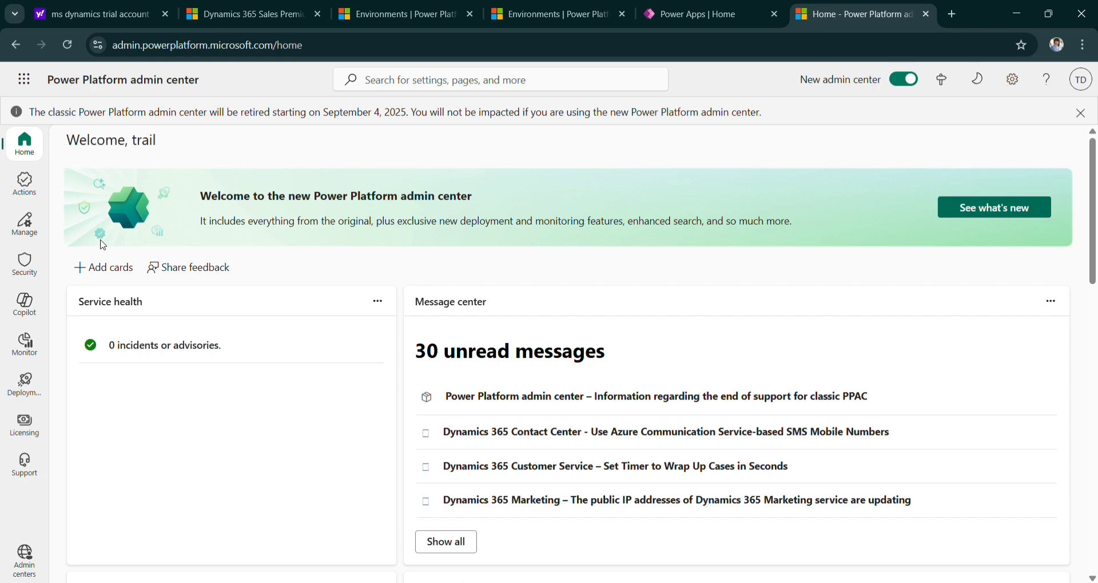
{"action": "left_click", "coordinate": [24, 224]}
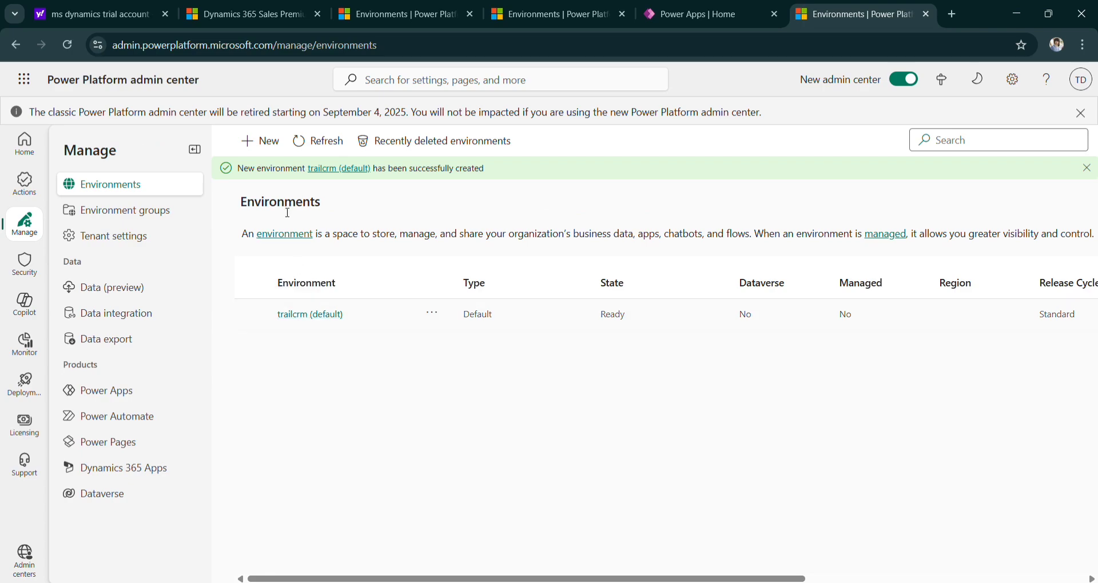
Start a new environment and name it 'Dynamics daily'.
{"action": "left_click", "coordinate": [264, 139]}
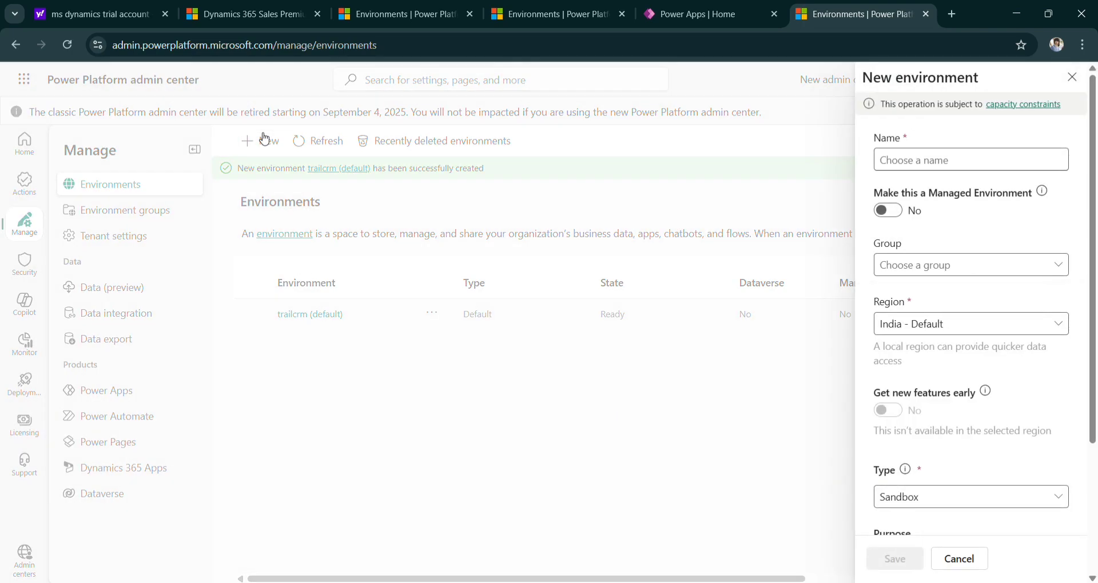
{"action": "left_click", "coordinate": [891, 165]}
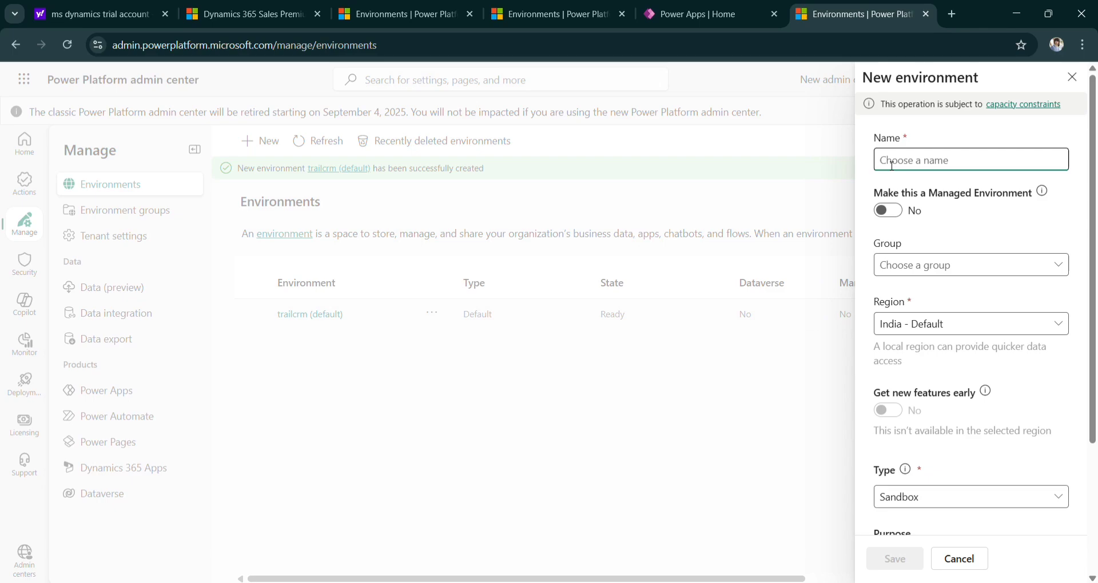
{"action": "type", "text": "D"}
{"action": "key", "text": "BackSpace"}
{"action": "type", "text": "M"}
{"action": "key", "text": "BackSpace"}
{"action": "type", "text": "DYNAM"}
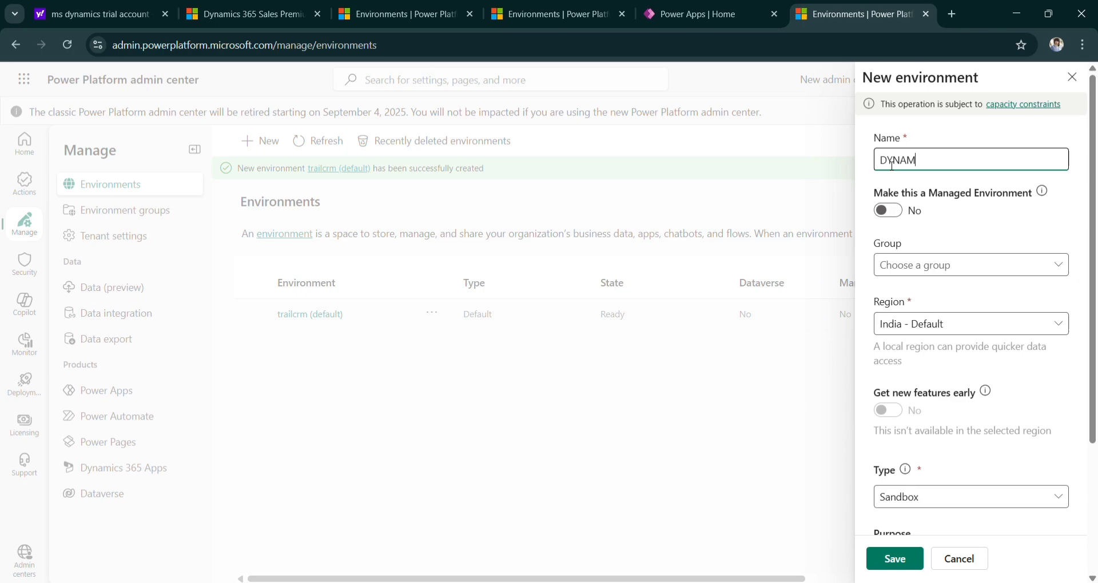
{"action": "type", "text": "ICS DAI"}
{"action": "key", "text": "BackSpace"}
{"action": "key", "text": "BackSpace"}
{"action": "key", "text": "BackSpace"}
{"action": "key", "text": "BackSpace"}
{"action": "key", "text": "BackSpace"}
{"action": "key", "text": "BackSpace"}
{"action": "key", "text": "BackSpace"}
{"action": "key", "text": "BackSpace"}
{"action": "key", "text": "BackSpace"}
{"action": "key", "text": "BackSpace"}
{"action": "key", "text": "BackSpace"}
{"action": "type", "text": "ynam"}
{"action": "key", "text": "BackSpace"}
{"action": "type", "text": "mics daily"}
Make it a Managed Environment with group None and type Trial (subscription-based), then continue.
{"action": "scroll", "coordinate": [961, 288], "scroll_direction": "down", "scroll_amount": 1}
{"action": "left_click", "coordinate": [897, 195]}
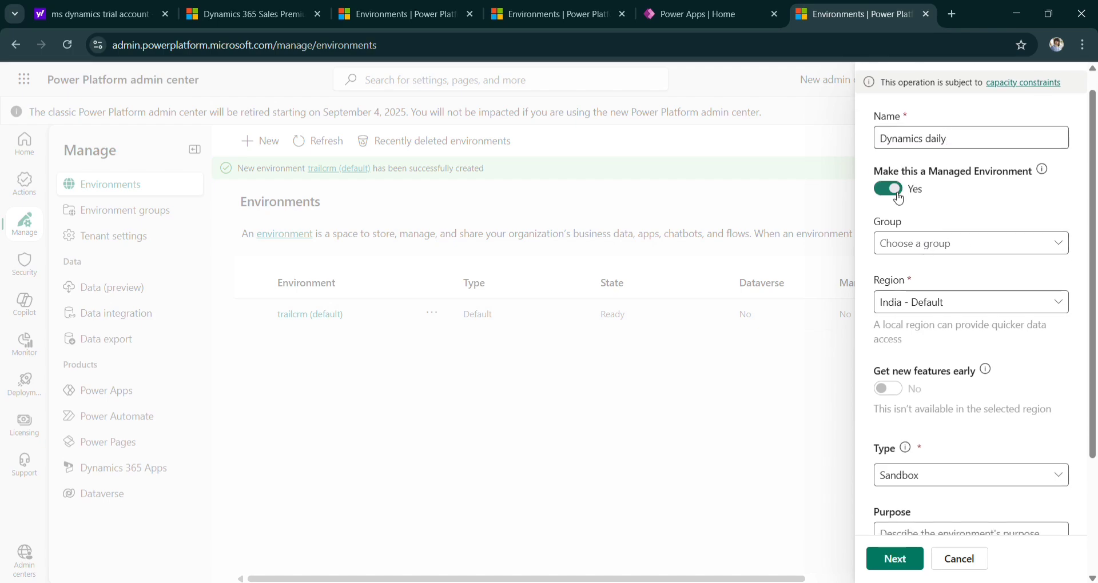
{"action": "left_click", "coordinate": [936, 243]}
{"action": "left_click", "coordinate": [908, 273]}
{"action": "scroll", "coordinate": [943, 368], "scroll_direction": "down", "scroll_amount": 3}
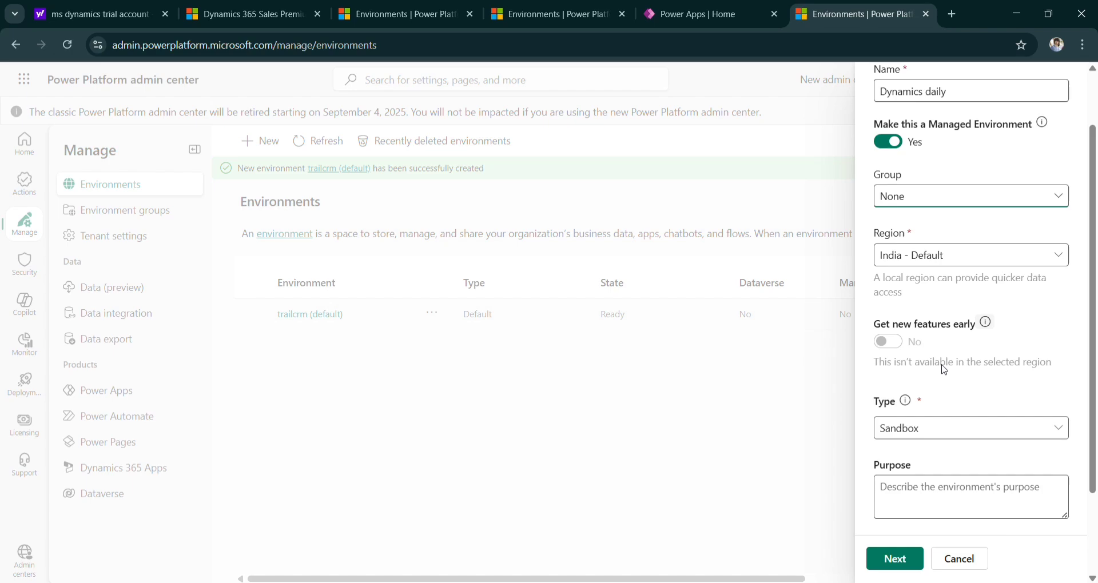
{"action": "left_click", "coordinate": [917, 385]}
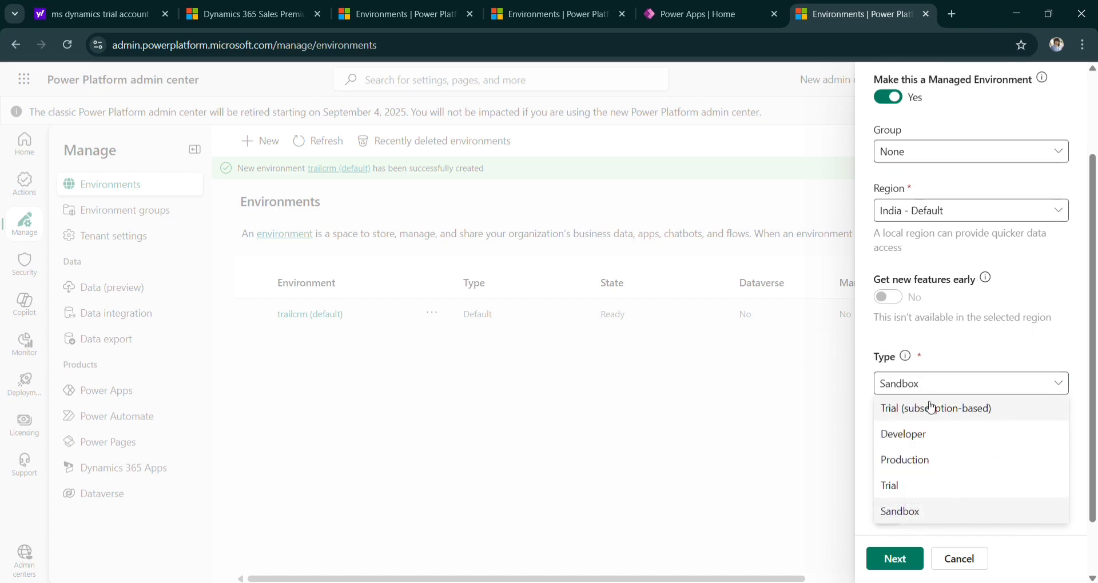
{"action": "left_click", "coordinate": [932, 409]}
{"action": "scroll", "coordinate": [932, 416], "scroll_direction": "down", "scroll_amount": 3}
{"action": "scroll", "coordinate": [931, 416], "scroll_direction": "down", "scroll_amount": 1}
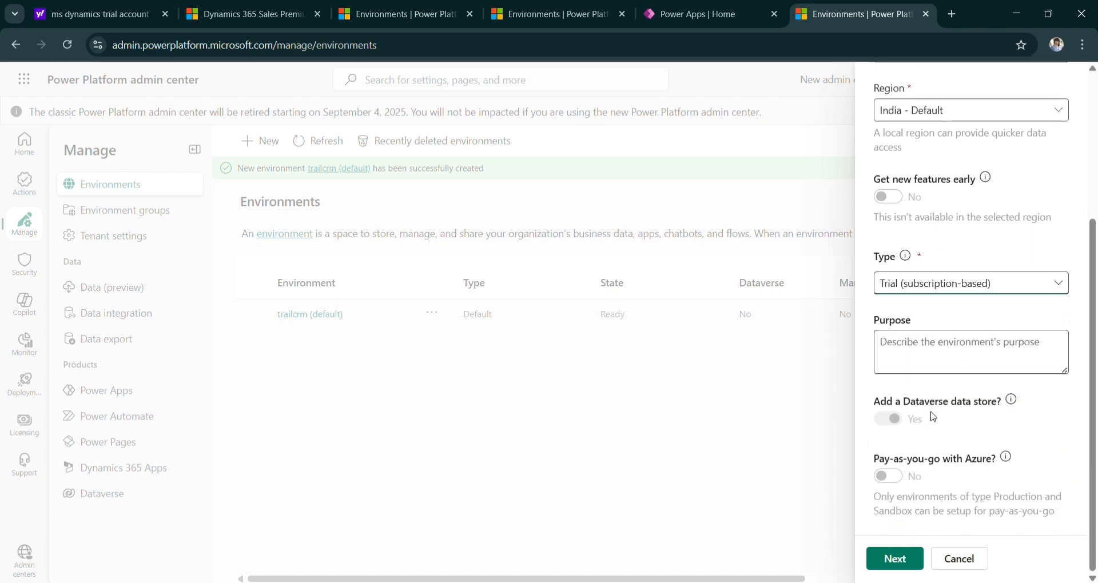
{"action": "left_click", "coordinate": [896, 554]}
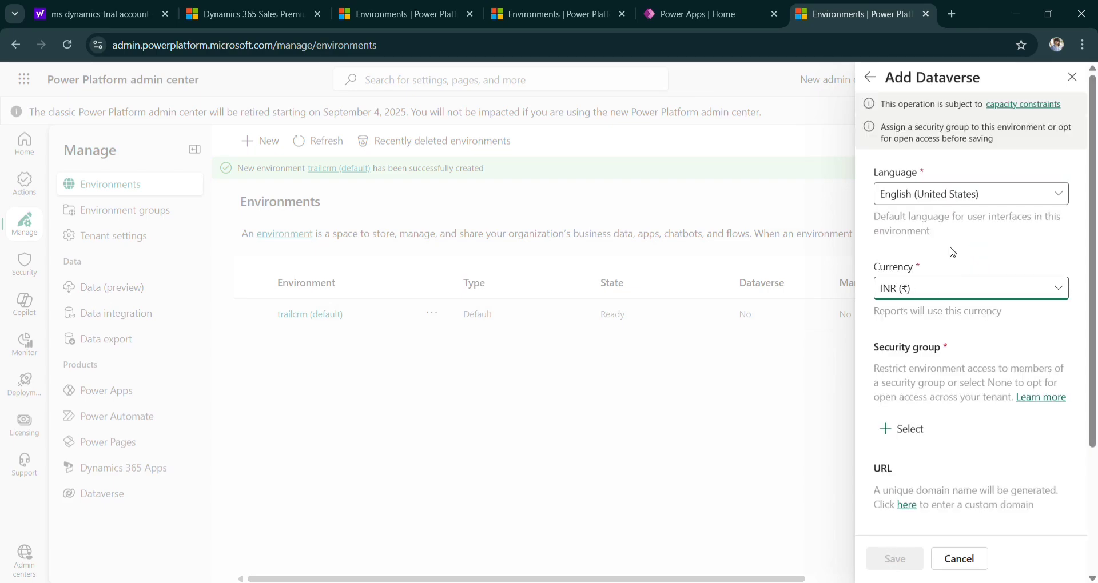
Set the environment's security group to None for open access.
{"action": "scroll", "coordinate": [945, 317], "scroll_direction": "down", "scroll_amount": 3}
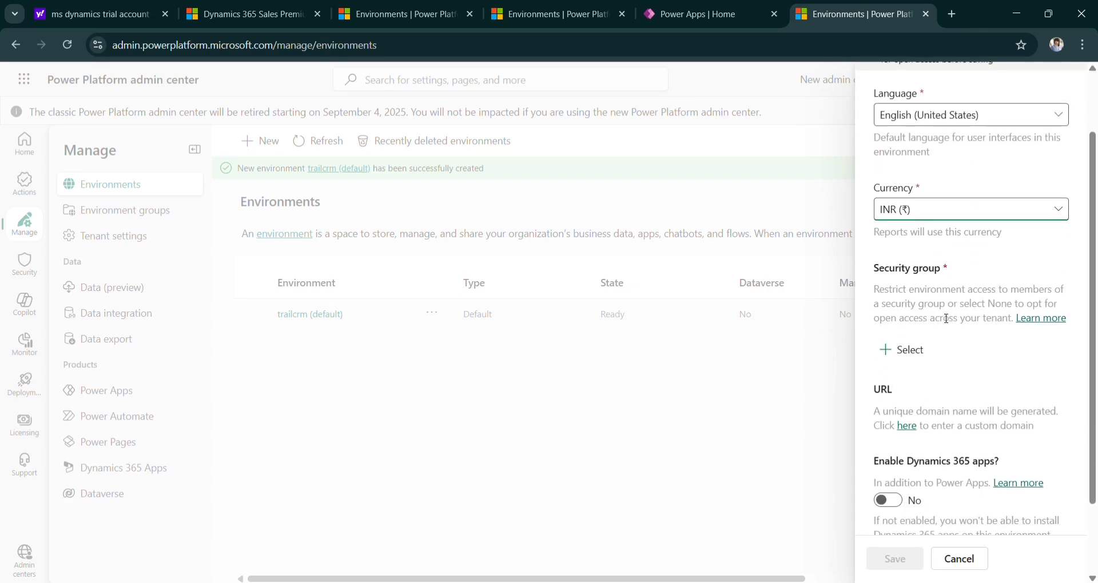
{"action": "left_click", "coordinate": [901, 347]}
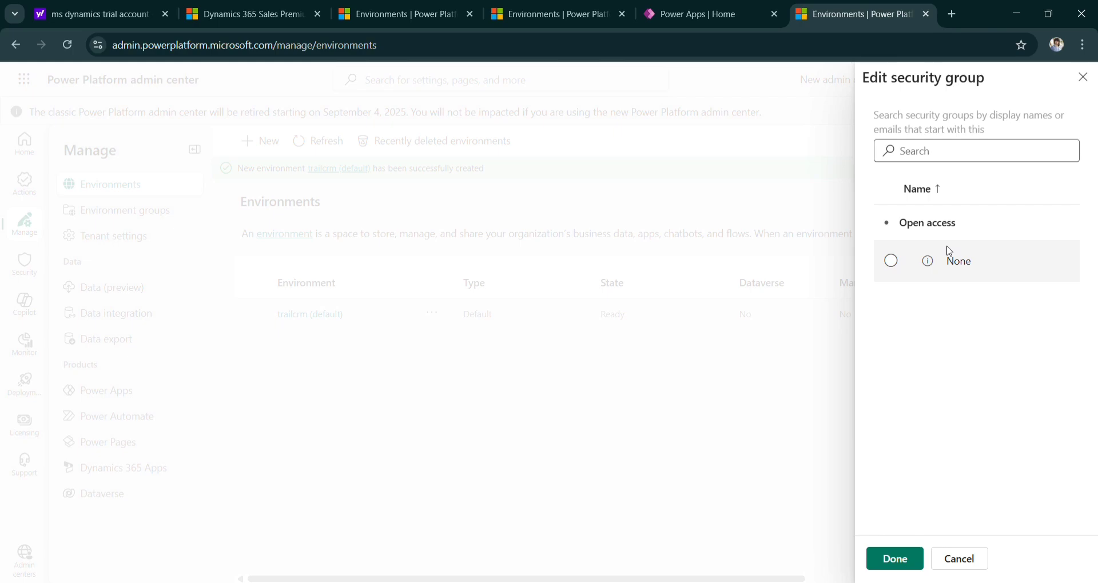
{"action": "left_click", "coordinate": [952, 264]}
{"action": "left_click", "coordinate": [893, 558]}
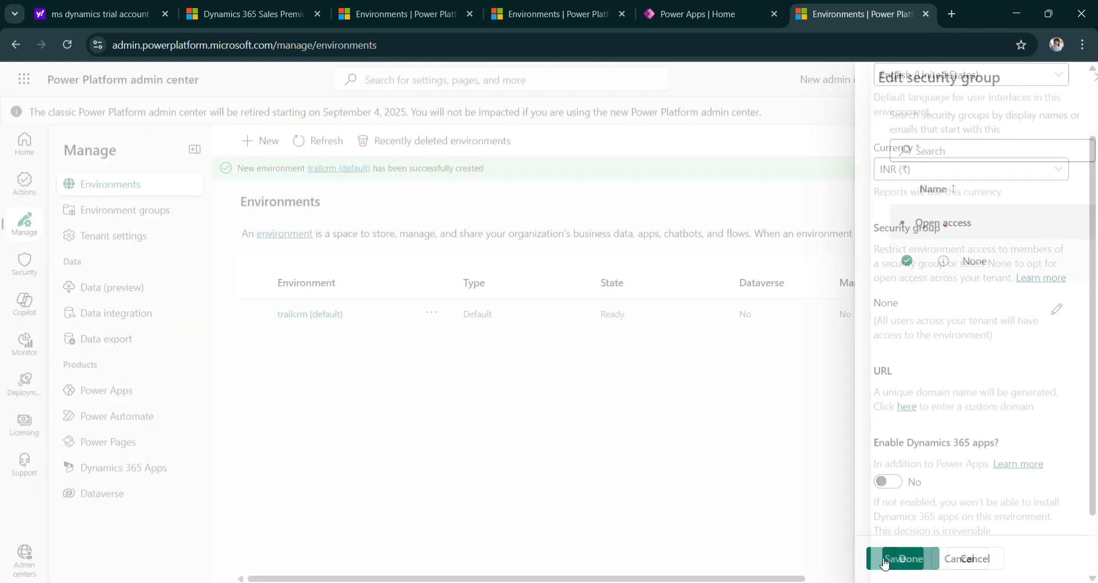
Enable Dynamics 365 apps with All enterprise applications deployed, and save the environment.
{"action": "scroll", "coordinate": [948, 426], "scroll_direction": "down", "scroll_amount": 1}
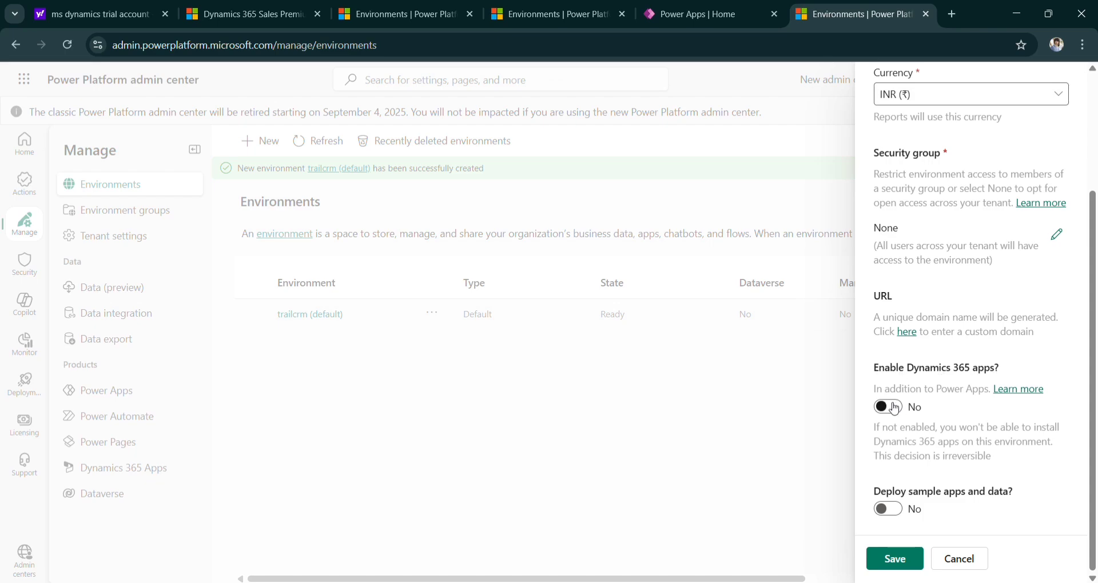
{"action": "left_click", "coordinate": [895, 407]}
{"action": "scroll", "coordinate": [926, 446], "scroll_direction": "down", "scroll_amount": 1}
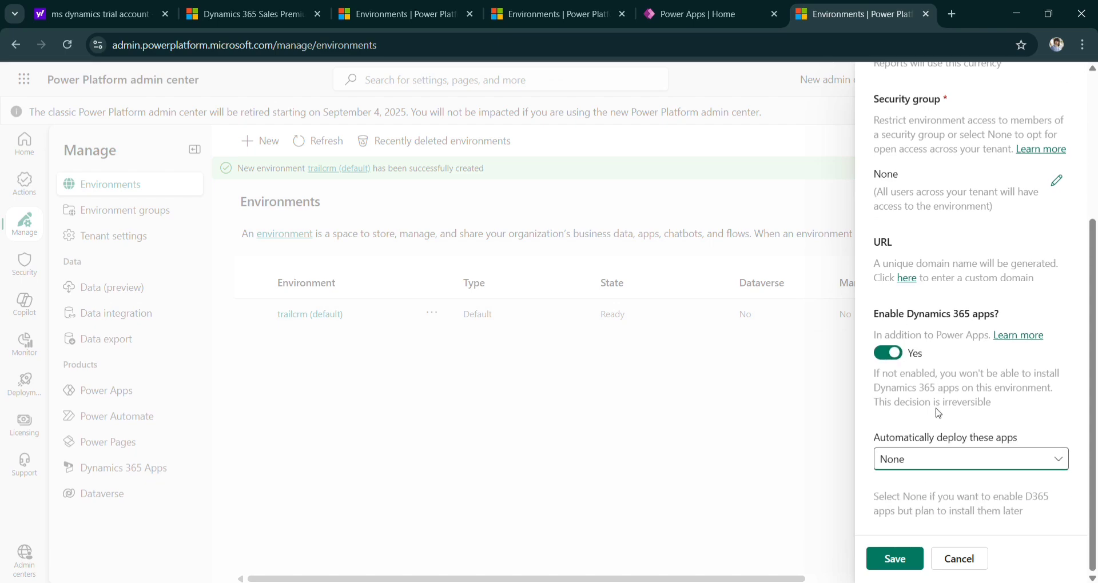
{"action": "left_click", "coordinate": [930, 466]}
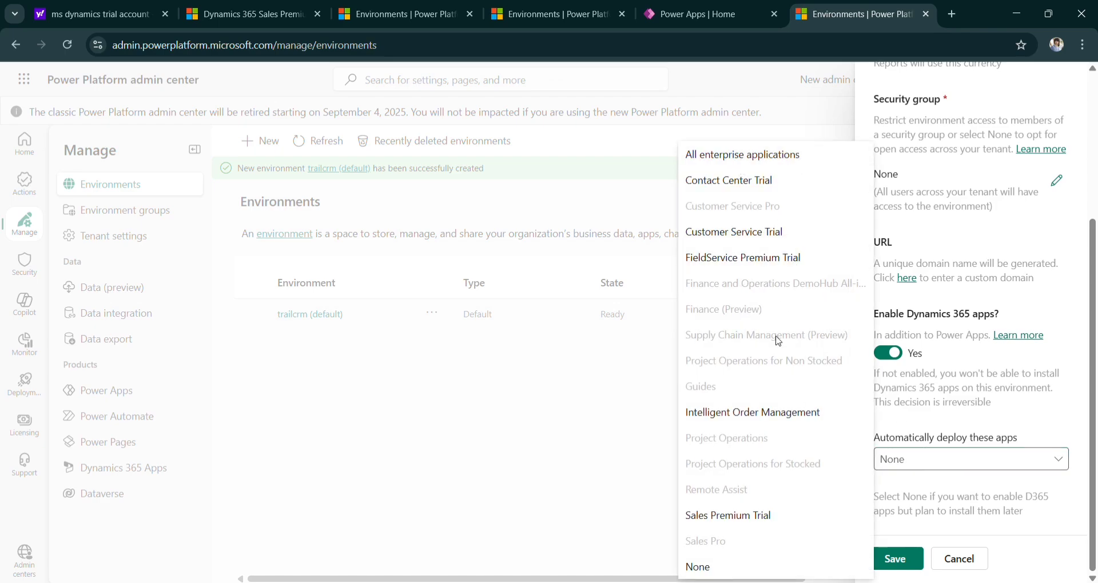
{"action": "left_click", "coordinate": [770, 153]}
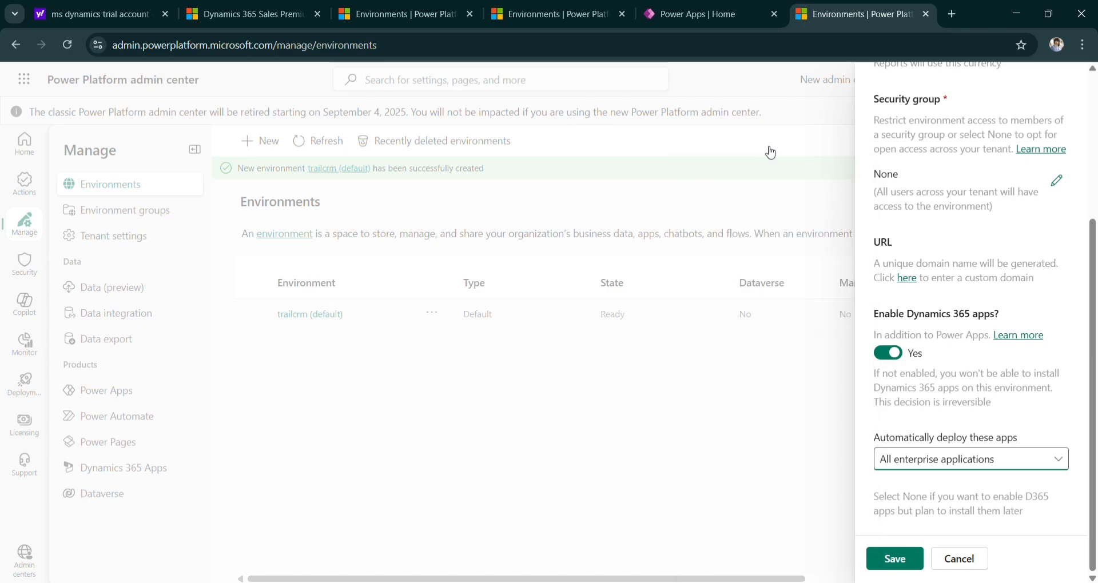
{"action": "left_click", "coordinate": [899, 559]}
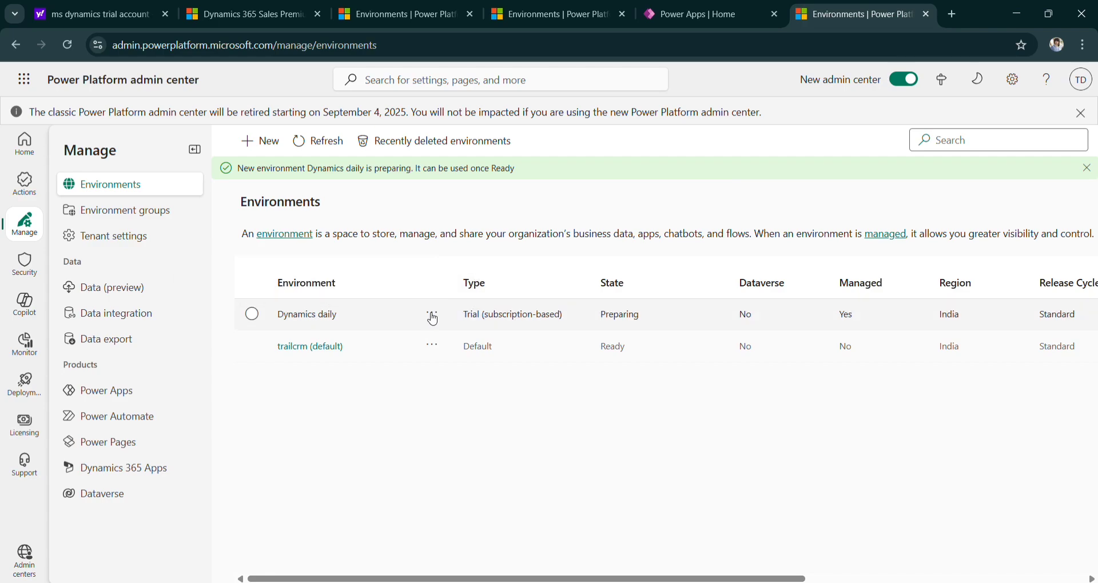
Select the Dynamics daily environment in the Environments list.
{"action": "left_click", "coordinate": [252, 315]}
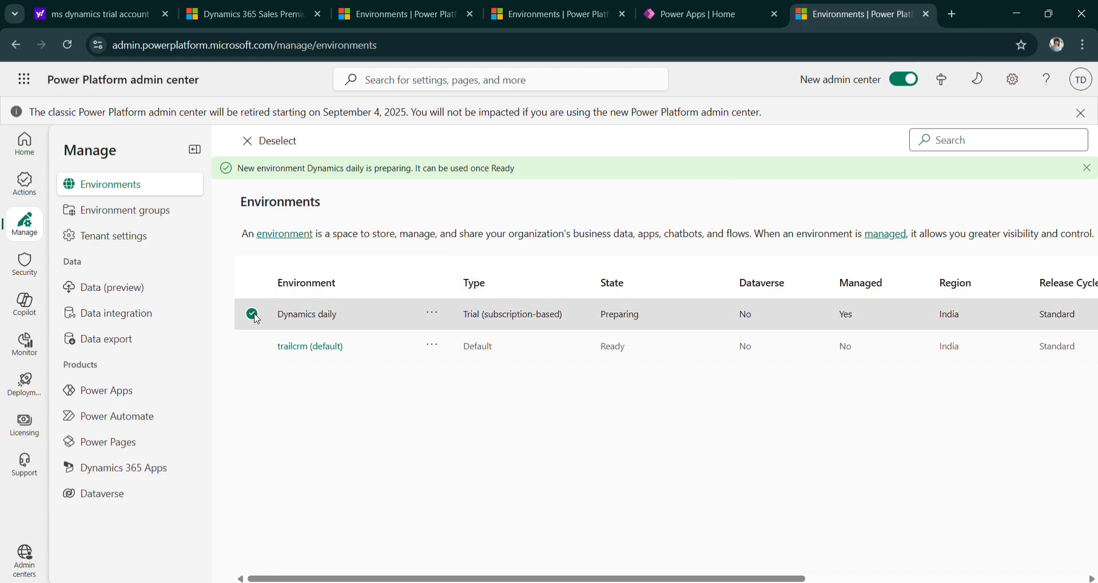
{"action": "left_click", "coordinate": [253, 315]}
{"action": "left_click", "coordinate": [256, 314]}
{"action": "left_click_drag", "start_coordinate": [277, 314], "coordinate": [315, 314]}
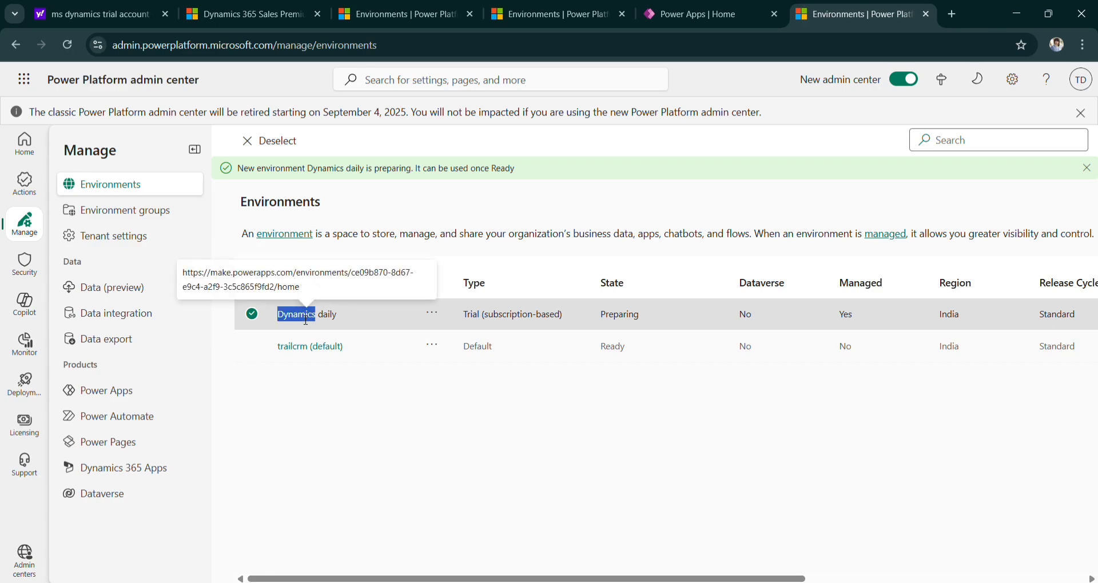
{"action": "left_click", "coordinate": [436, 315]}
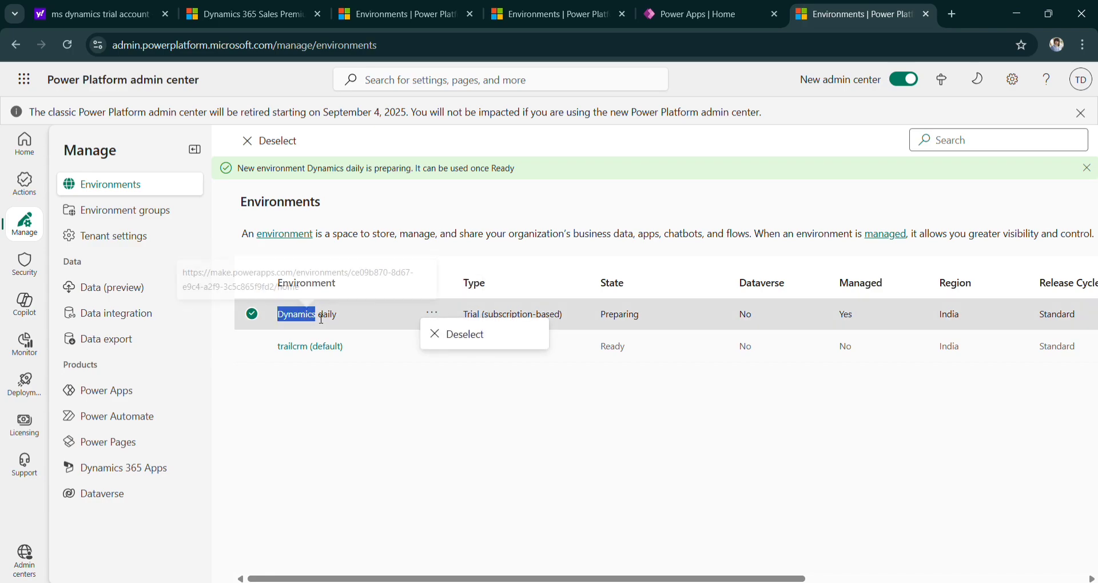
{"action": "left_click", "coordinate": [497, 360]}
{"action": "scroll", "coordinate": [608, 333], "scroll_direction": "right", "scroll_amount": 5}
{"action": "scroll", "coordinate": [607, 334], "scroll_direction": "right", "scroll_amount": 2}
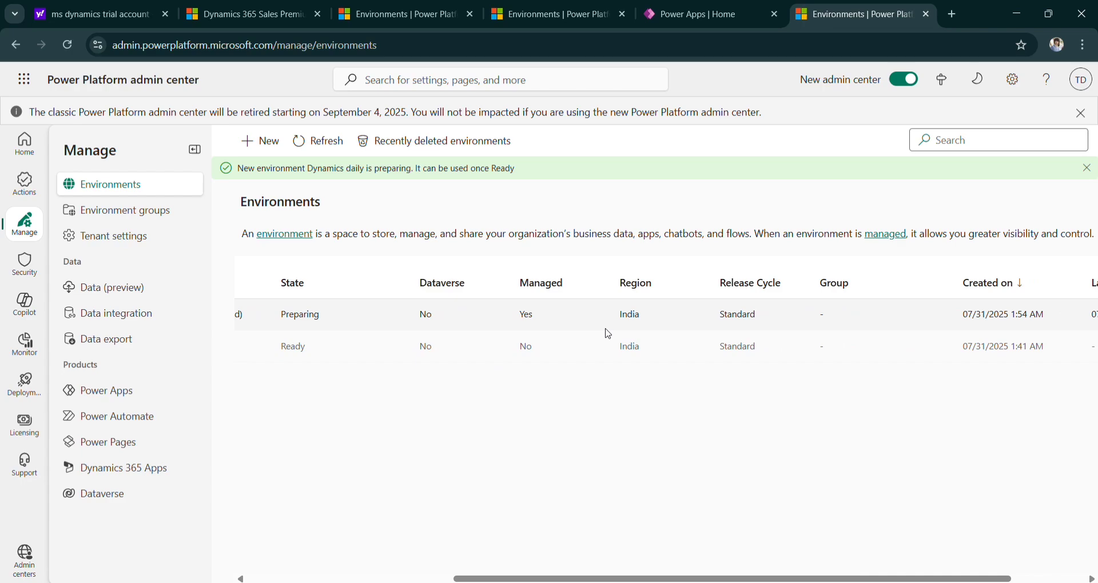
{"action": "scroll", "coordinate": [607, 333], "scroll_direction": "left", "scroll_amount": 6}
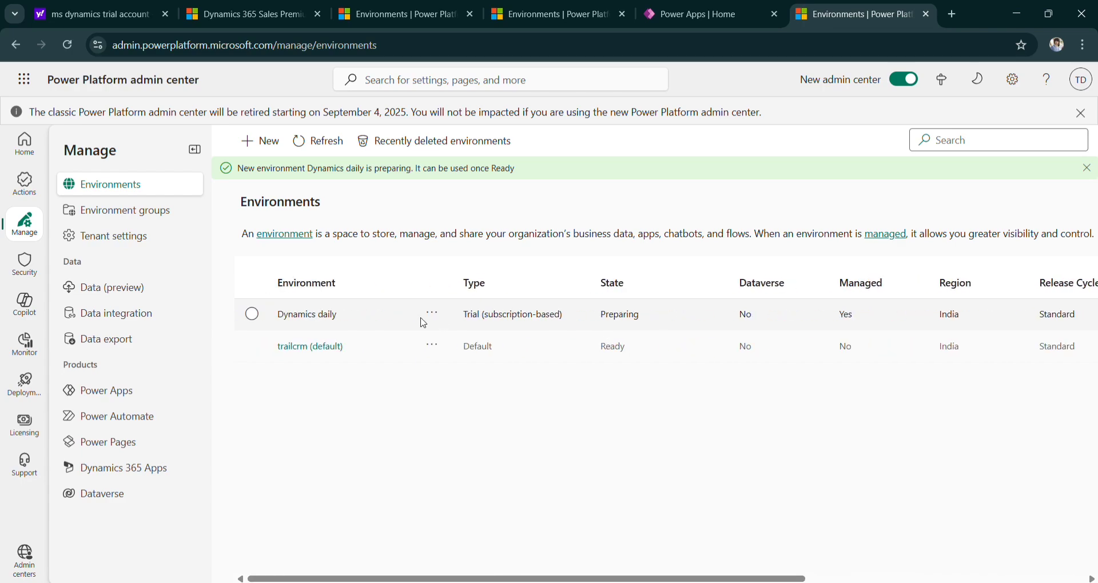
{"action": "left_click", "coordinate": [320, 314]}
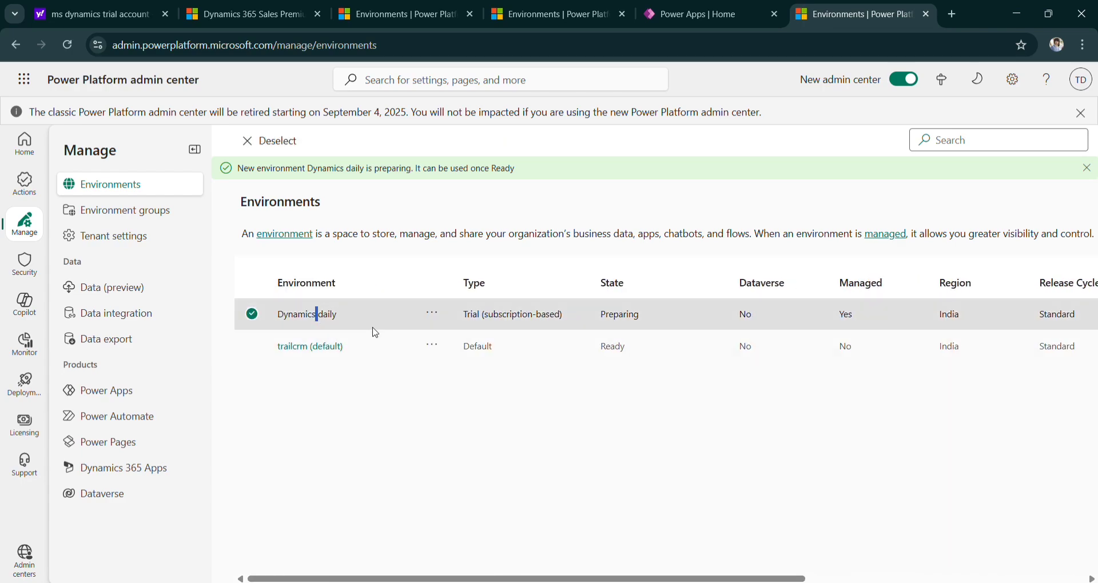
Reload until Dynamics daily shows Ready, then open its details page.
{"action": "left_click", "coordinate": [68, 44]}
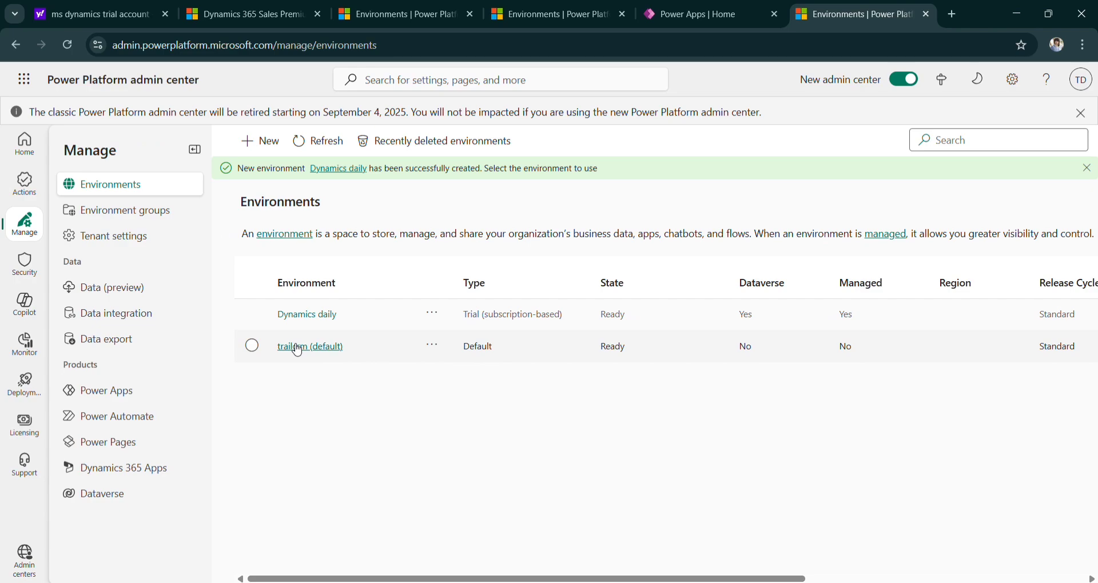
{"action": "left_click", "coordinate": [301, 317]}
{"action": "left_click", "coordinate": [301, 317]}
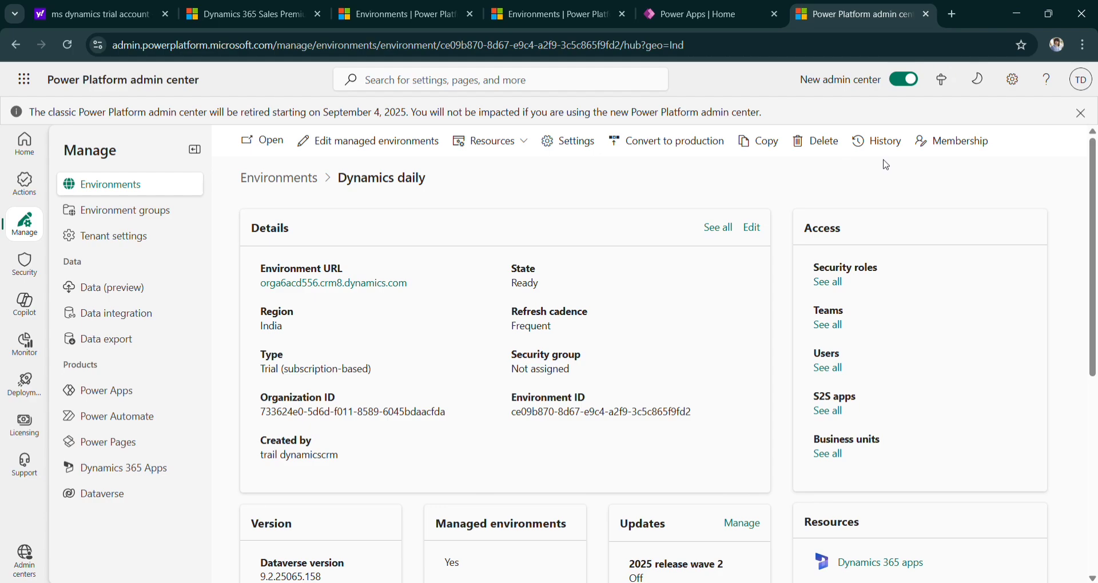
Scroll through the Dynamics daily environment page to review it.
{"action": "scroll", "coordinate": [770, 277], "scroll_direction": "down", "scroll_amount": 1}
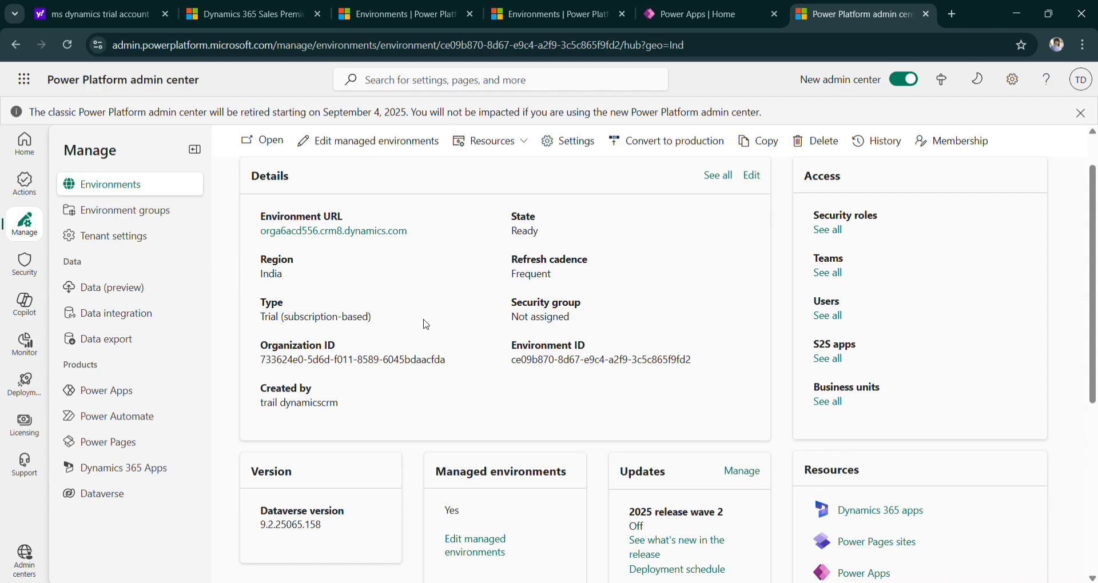
{"action": "scroll", "coordinate": [426, 324], "scroll_direction": "up", "scroll_amount": 1}
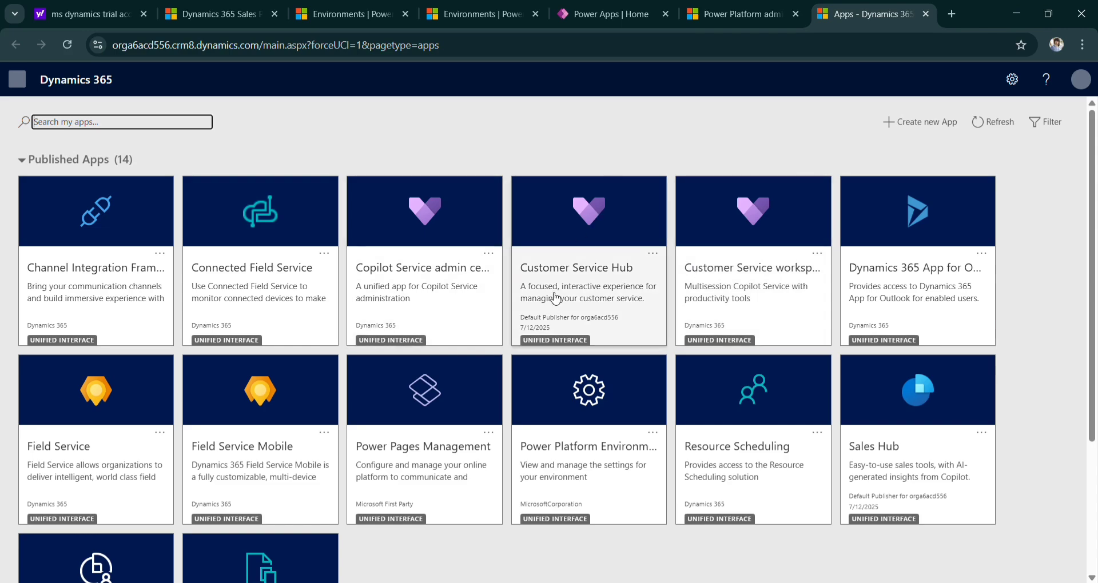
Scroll the Published Apps grid and launch the Sales Hub app.
{"action": "scroll", "coordinate": [555, 296], "scroll_direction": "down", "scroll_amount": 2}
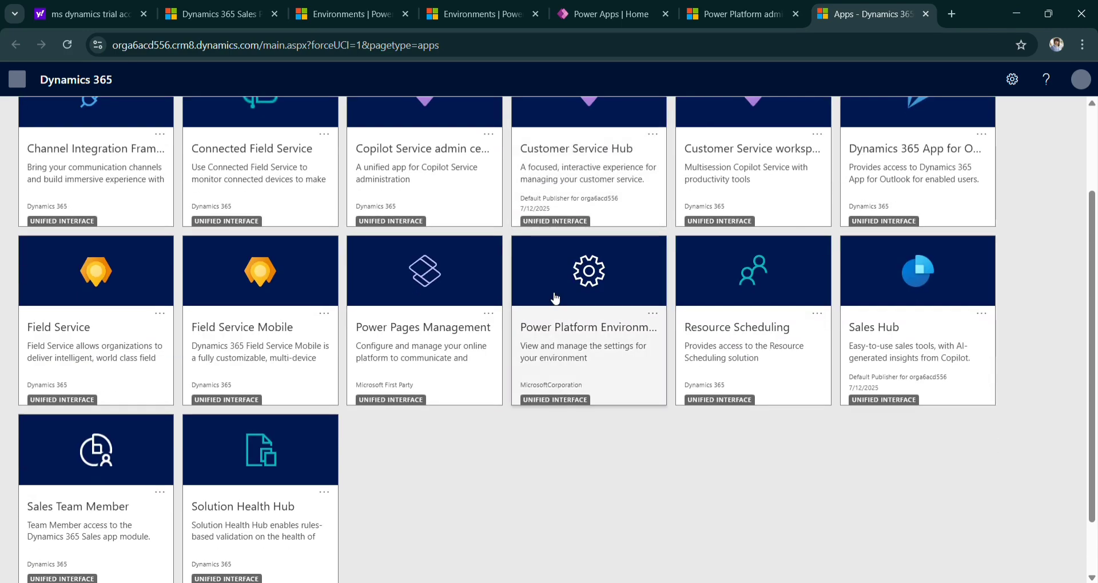
{"action": "scroll", "coordinate": [553, 296], "scroll_direction": "up", "scroll_amount": 2}
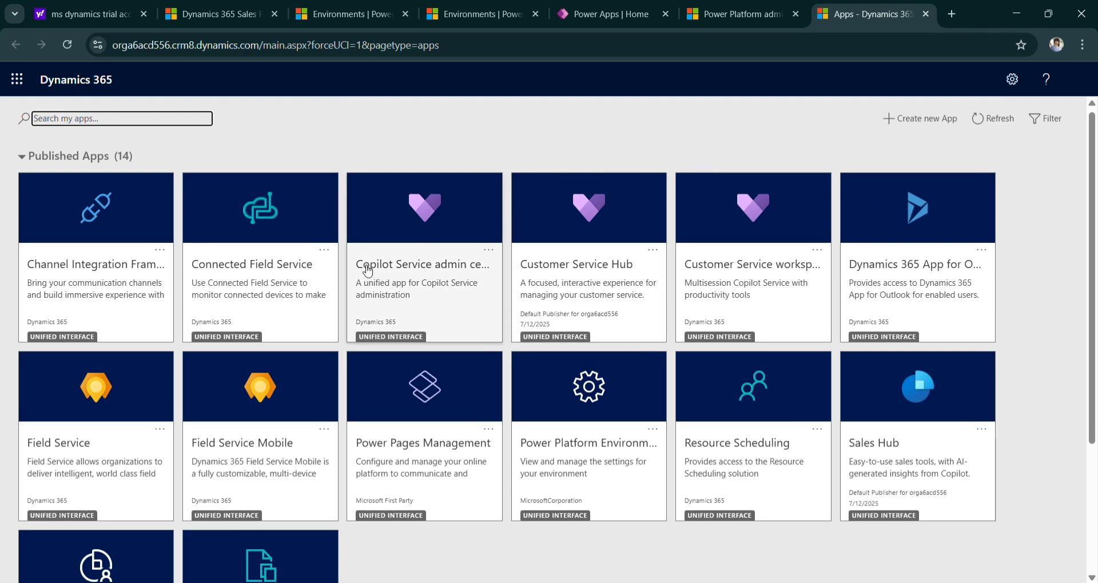
{"action": "scroll", "coordinate": [368, 277], "scroll_direction": "down", "scroll_amount": 2}
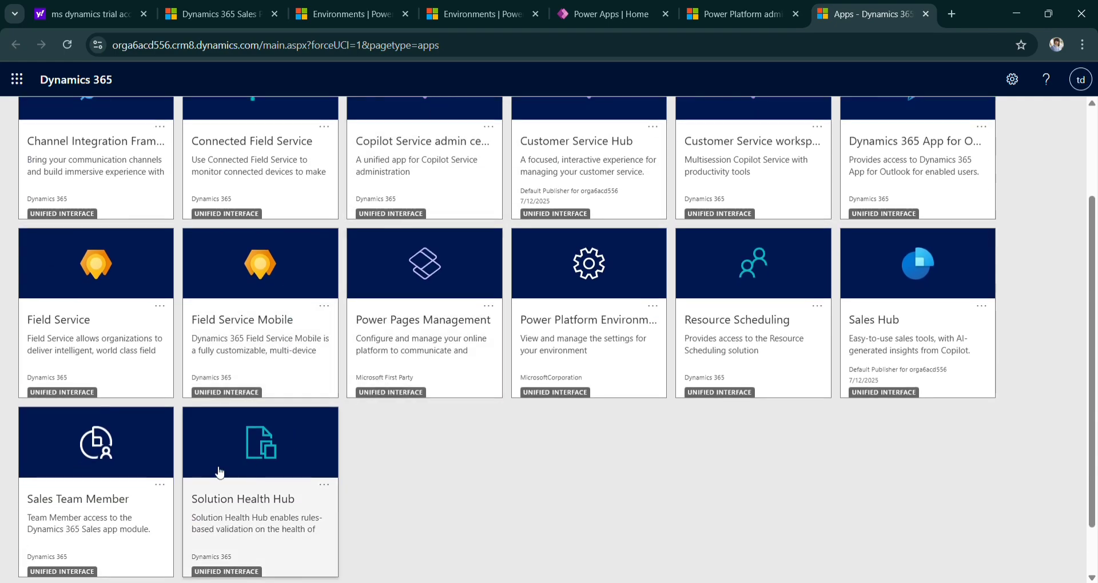
{"action": "scroll", "coordinate": [318, 432], "scroll_direction": "down", "scroll_amount": 1}
{"action": "scroll", "coordinate": [499, 335], "scroll_direction": "up", "scroll_amount": 3}
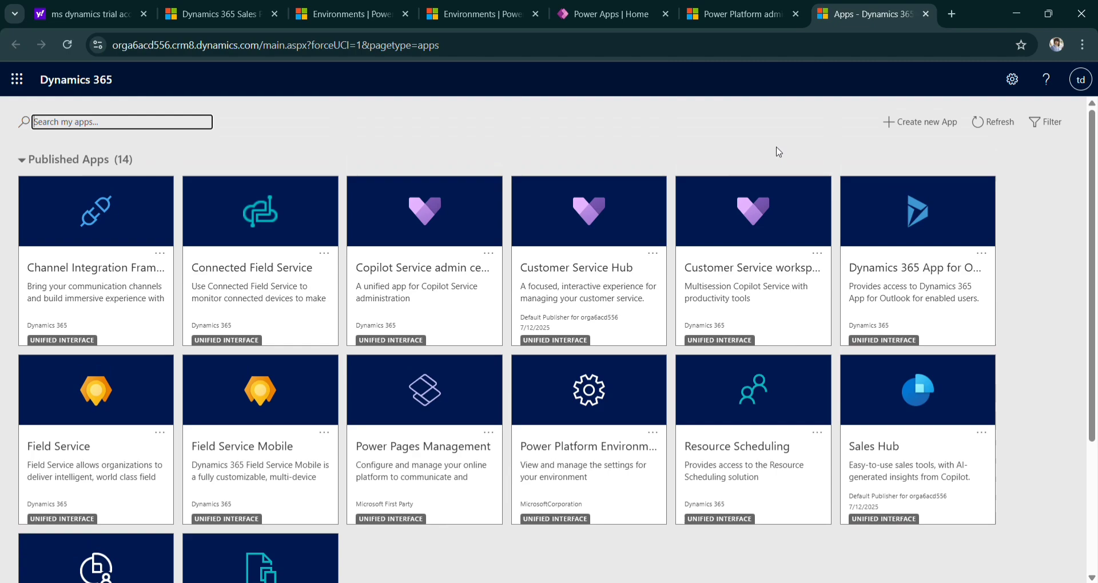
{"action": "scroll", "coordinate": [625, 280], "scroll_direction": "down", "scroll_amount": 3}
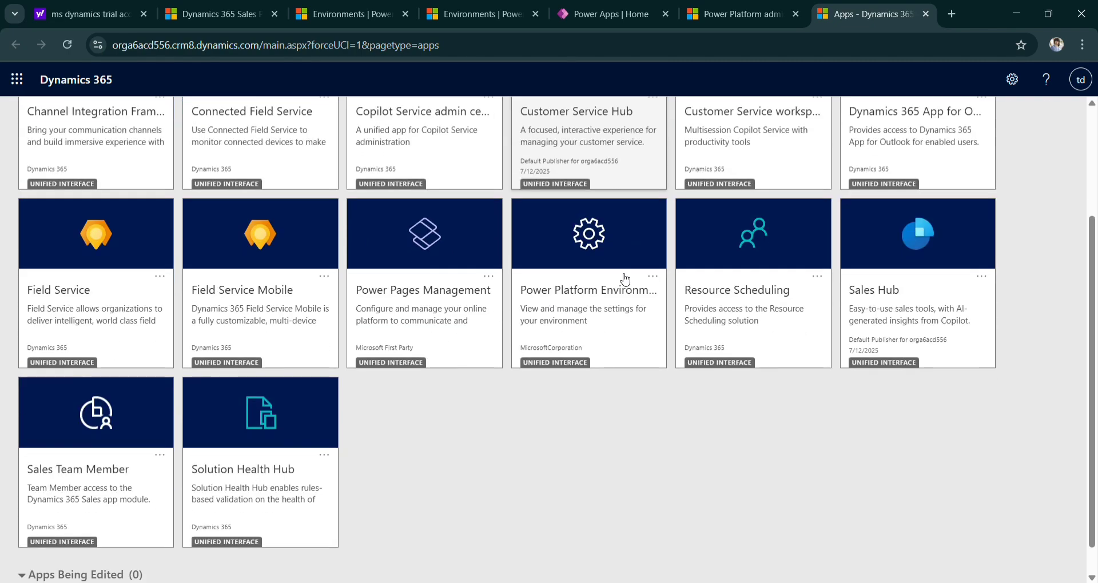
{"action": "left_click", "coordinate": [918, 292]}
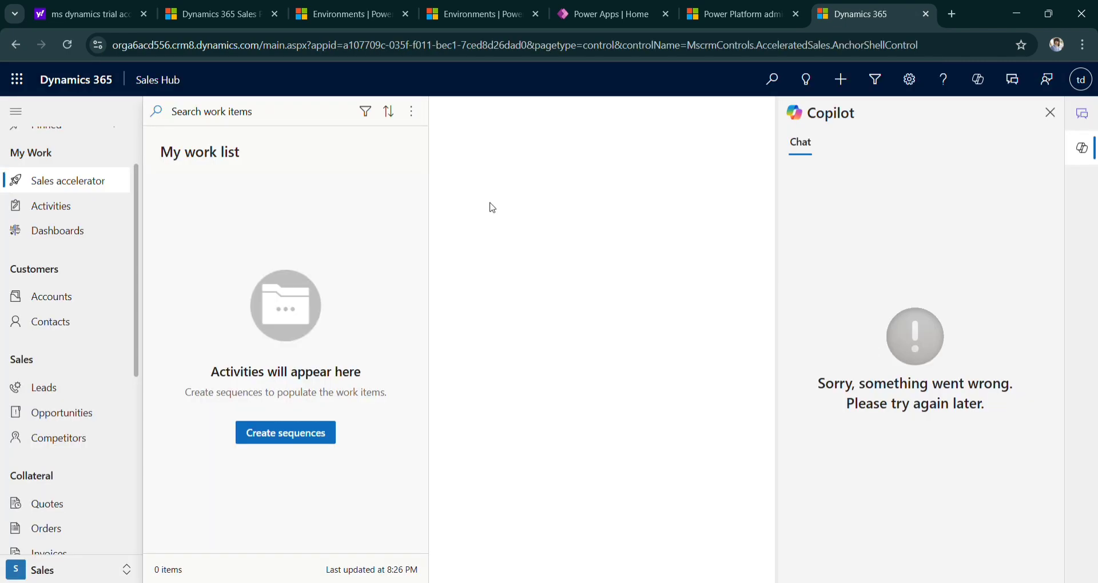